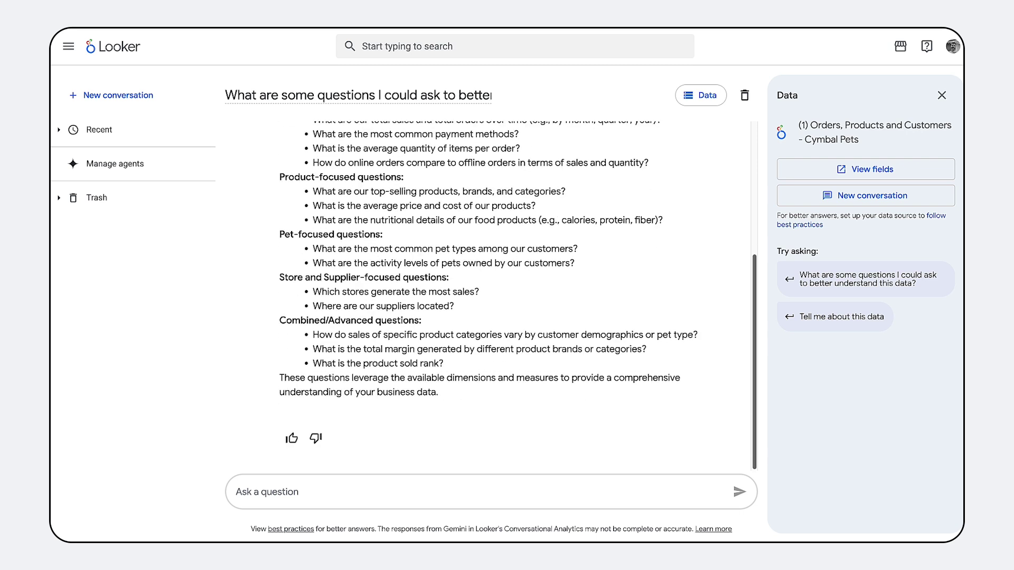
# Ask the conversation "What was monthly sales in 2024 per product category?"
pyautogui.write('What was monthly sales in 2024 per product category?')
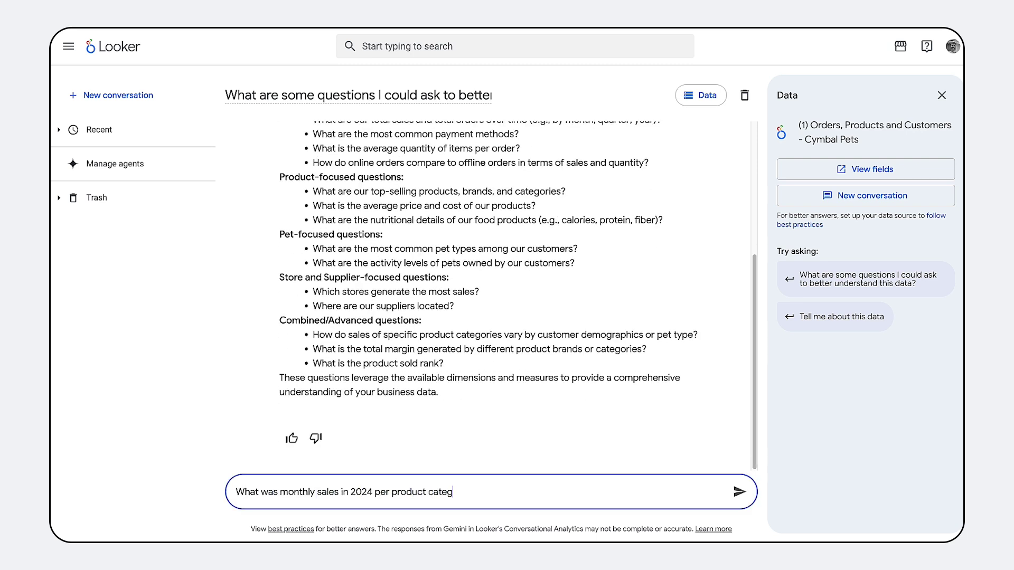
pyautogui.press('Return')
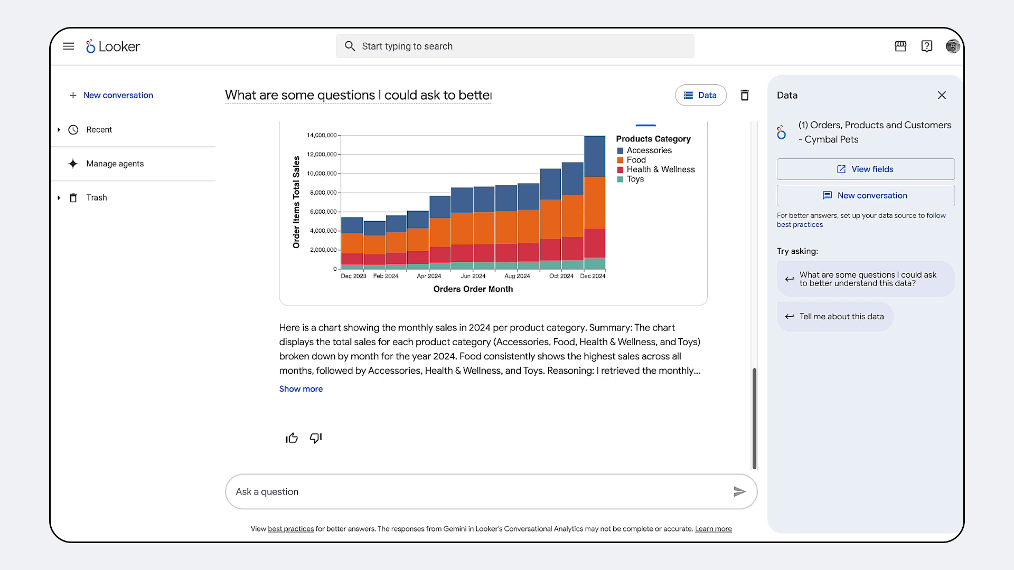
pyautogui.moveTo(755, 419); pyautogui.dragTo(754, 404)
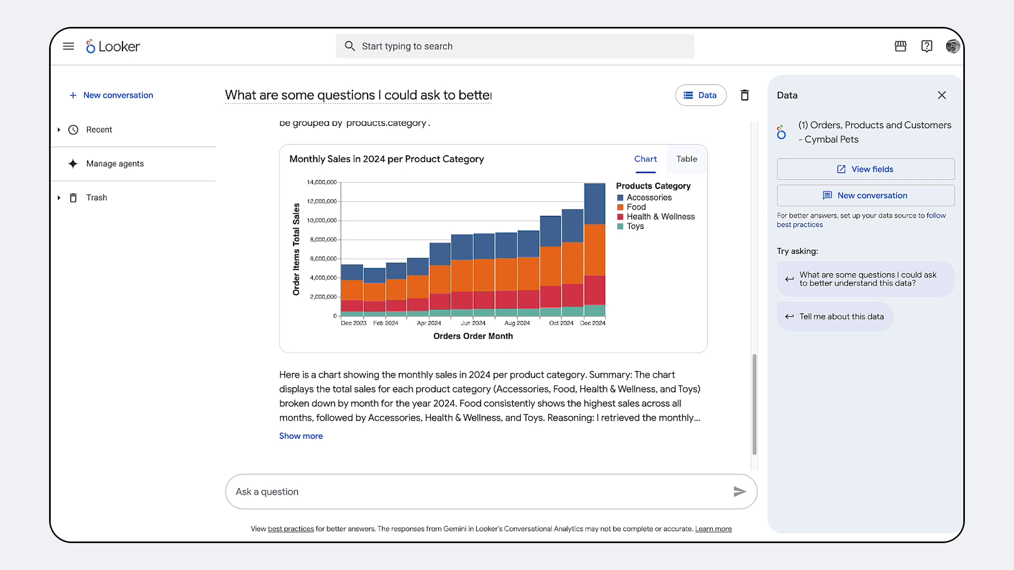
# Show the 2024 monthly sales answer as a table, review its rows through January, and expand the full written summary
pyautogui.click(686, 159)
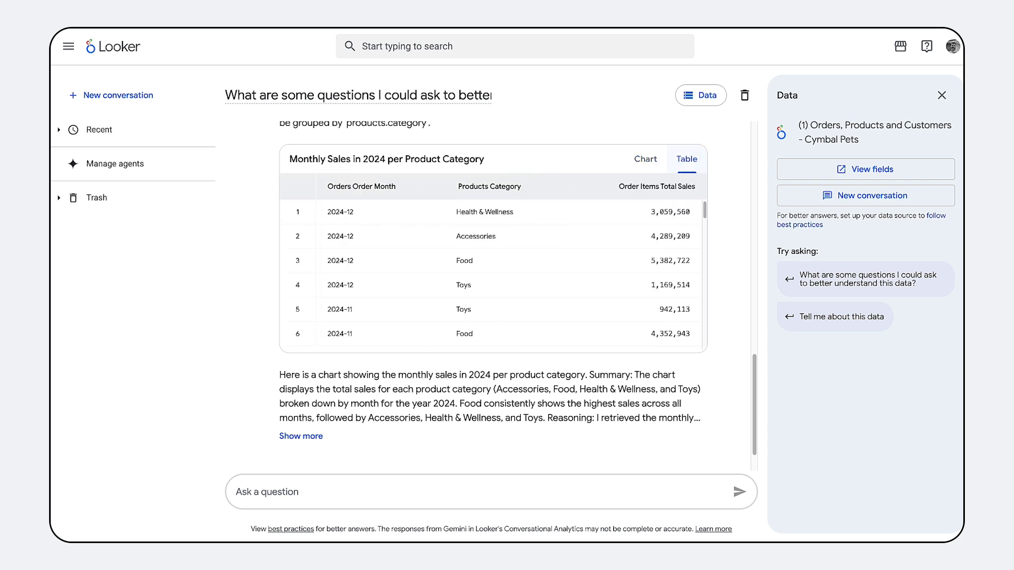
pyautogui.scroll(-7, 493, 275)
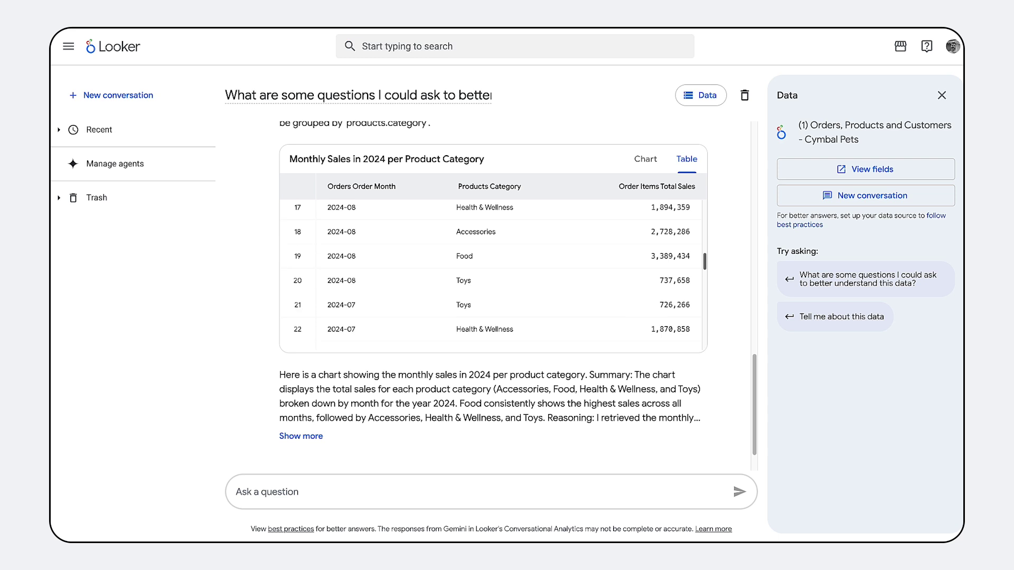
pyautogui.scroll(-10, 493, 275)
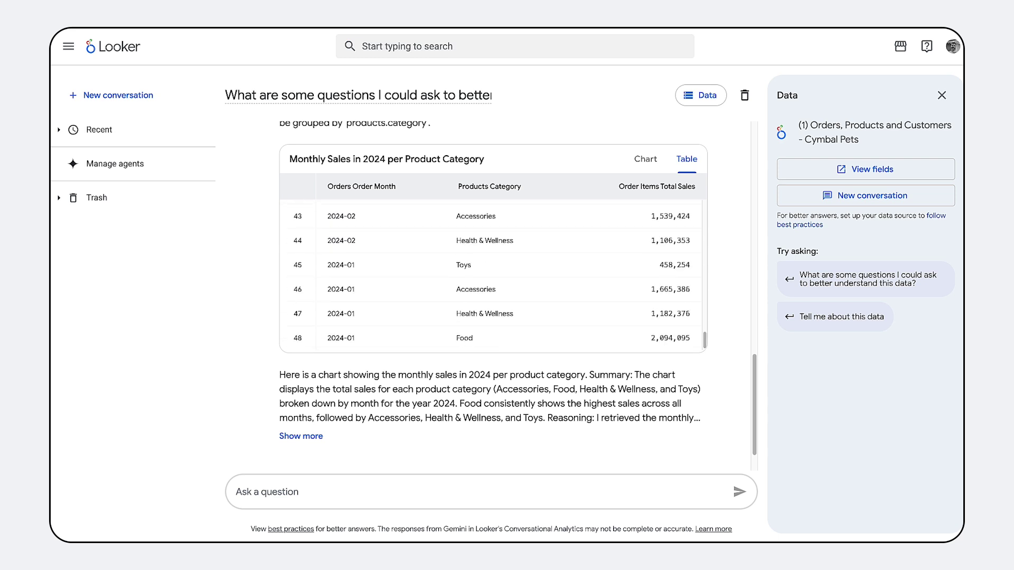
pyautogui.scroll(-1, 493, 275)
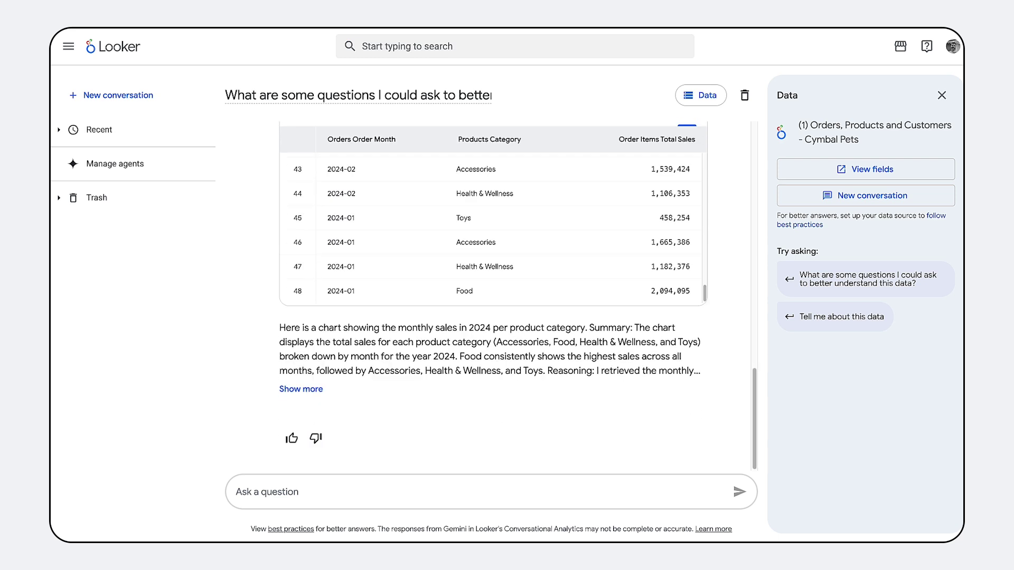
pyautogui.click(300, 389)
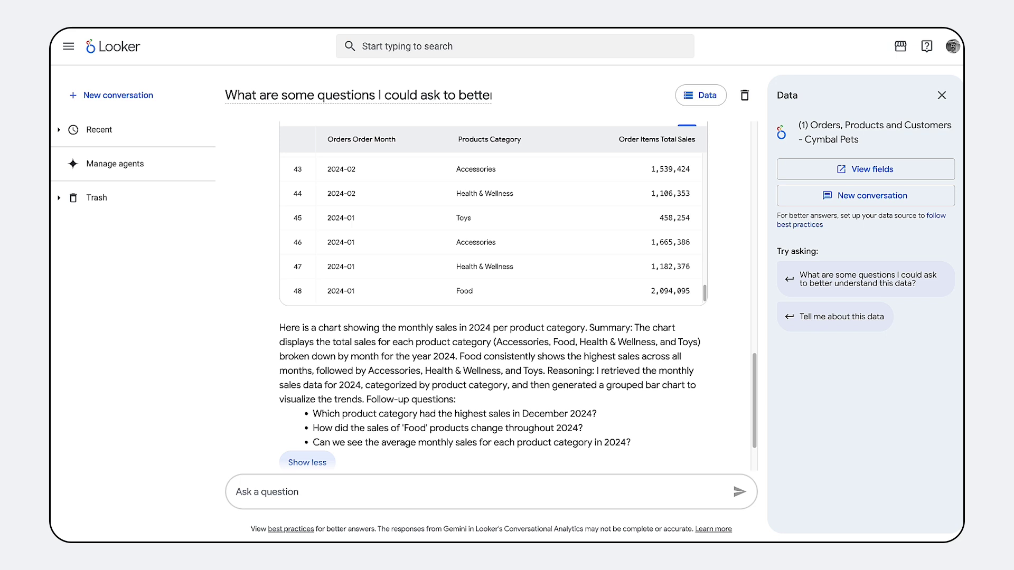
pyautogui.scroll(-2, 493, 275)
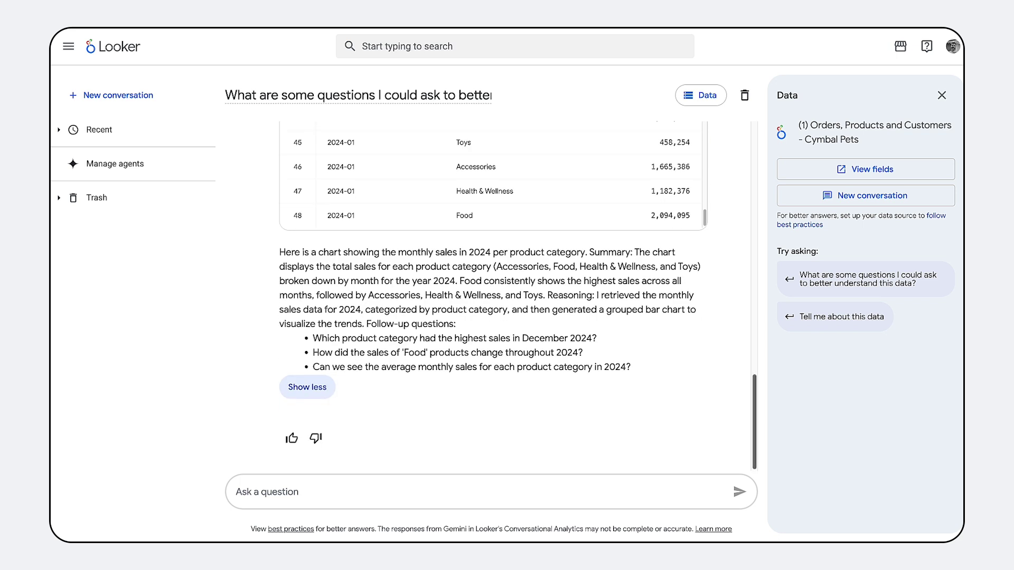
# Expand how the monthly sales per product category query was calculated and show its code
pyautogui.scroll(10, 493, 295)
pyautogui.scroll(5, 493, 296)
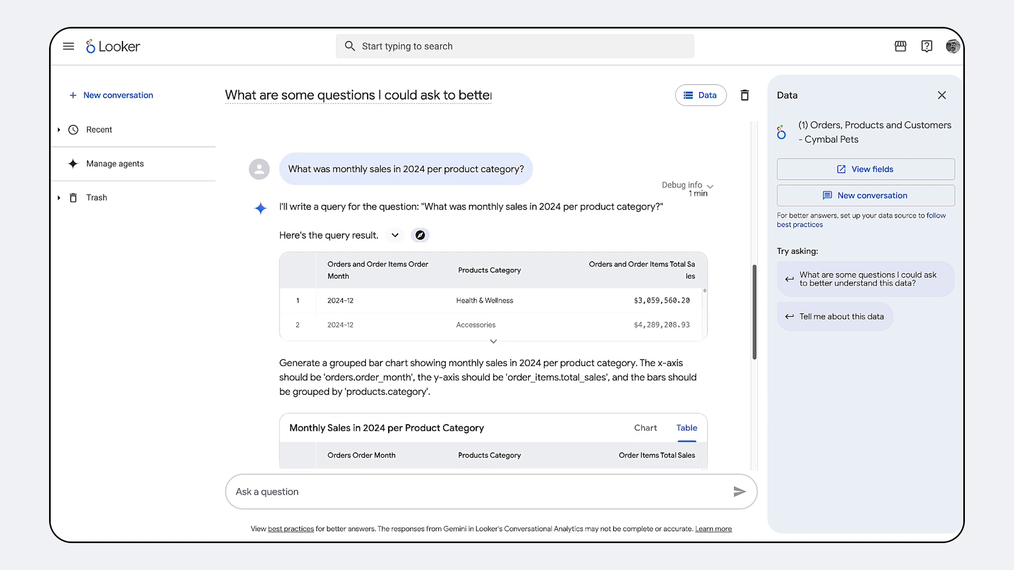
pyautogui.scroll(1, 493, 295)
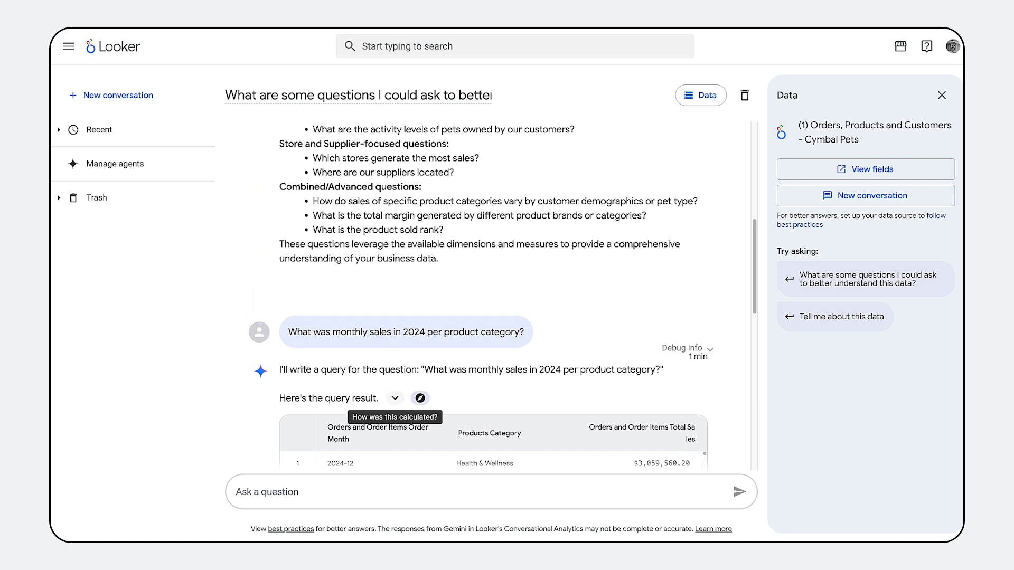
pyautogui.click(395, 398)
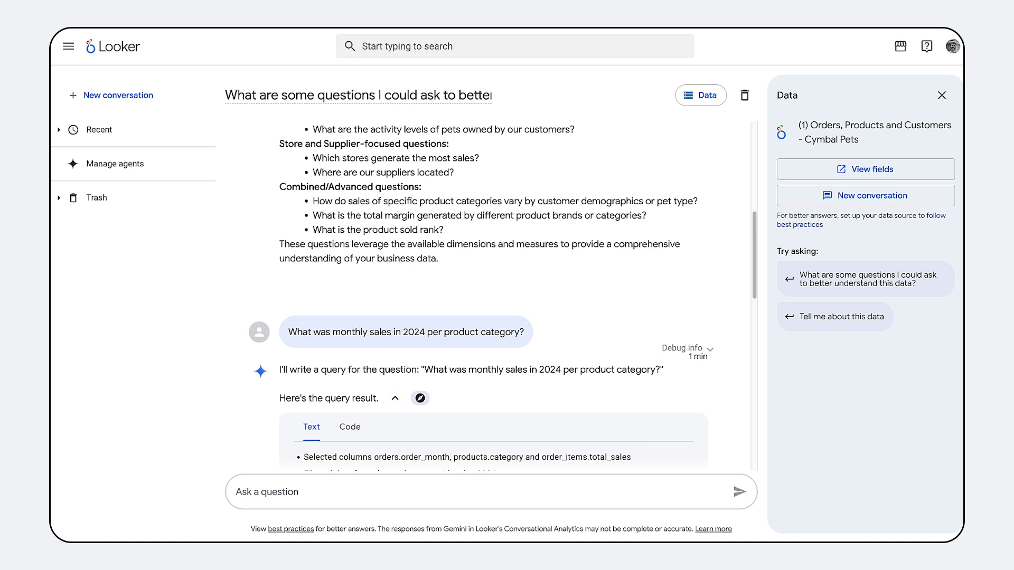
pyautogui.scroll(-3, 493, 296)
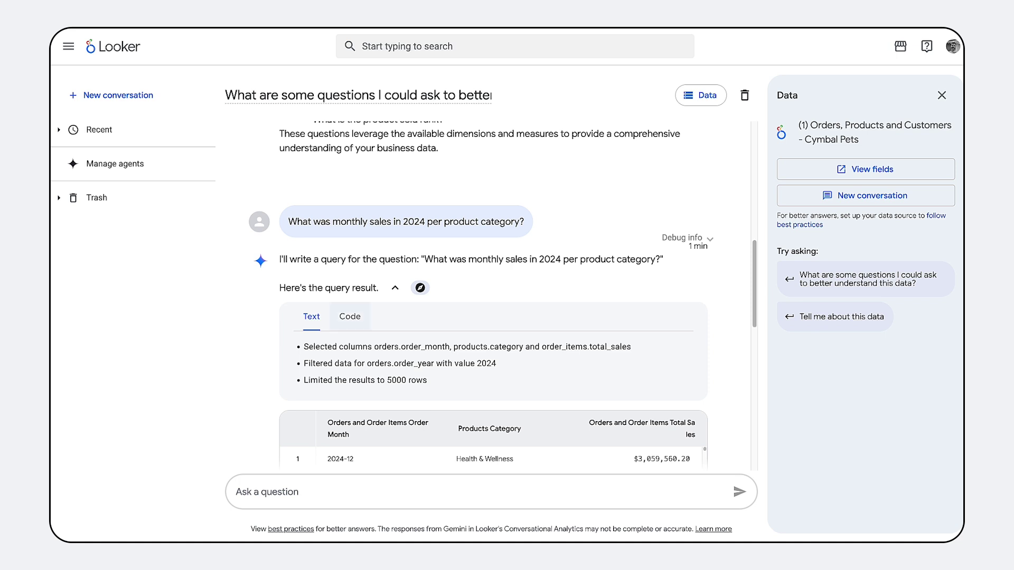
pyautogui.click(350, 316)
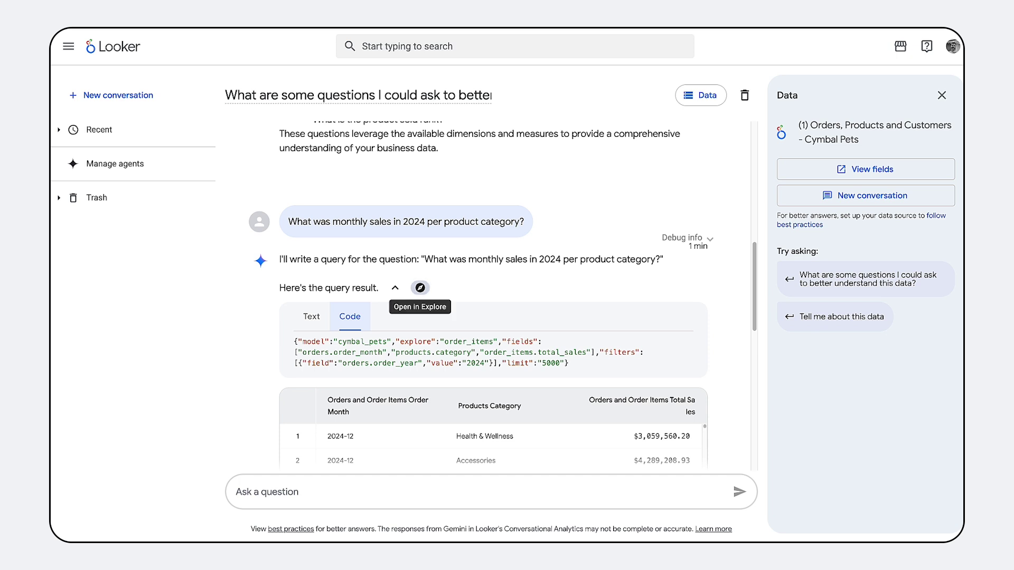
# Open the product category sales query in Explore and view its generated SQL
pyautogui.click(420, 287)
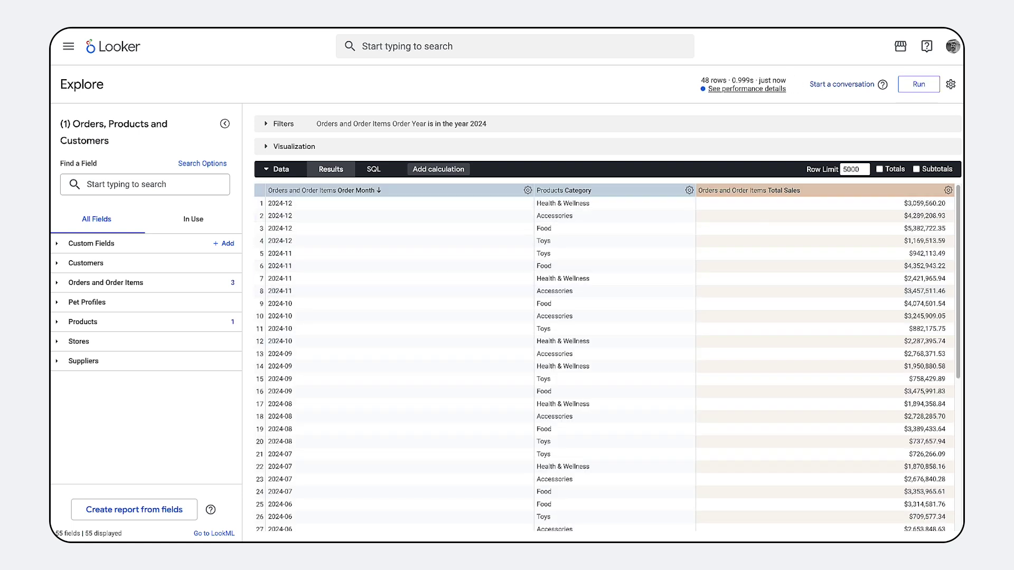
pyautogui.click(373, 169)
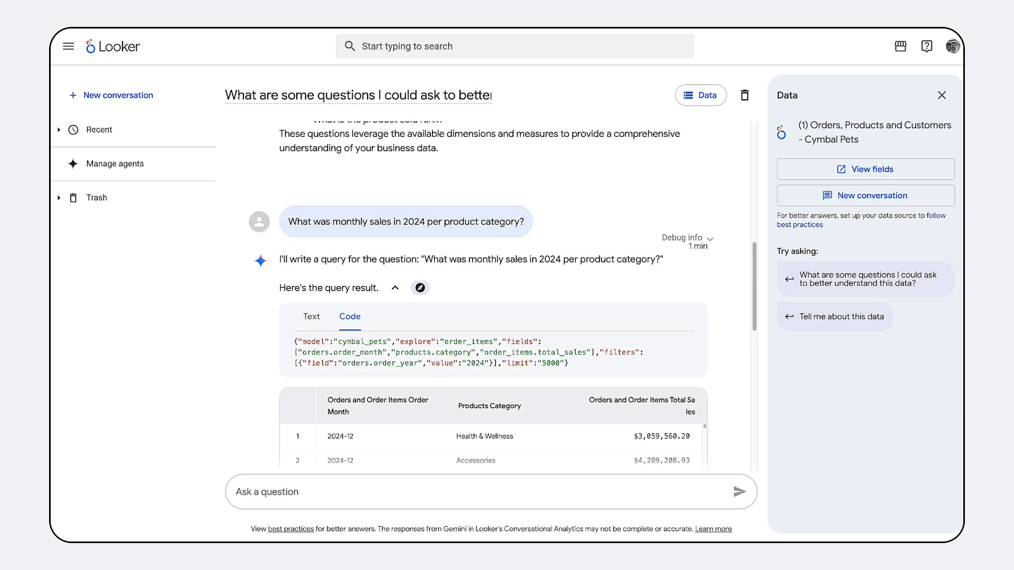
# Return to the conversation and ask "How did sales trend in 2025 so far?"
pyautogui.scroll(-10, 491, 296)
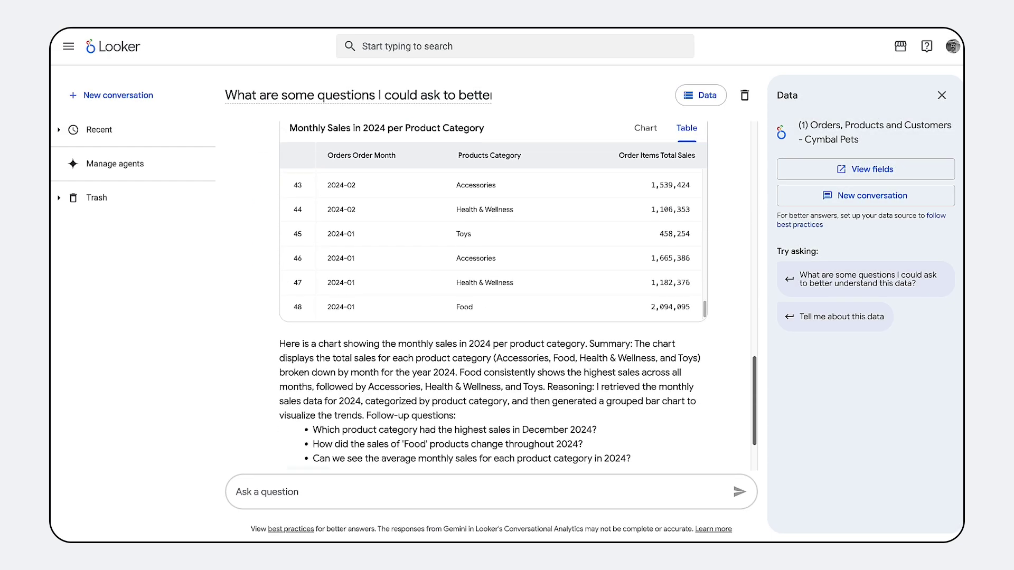
pyautogui.click(236, 492)
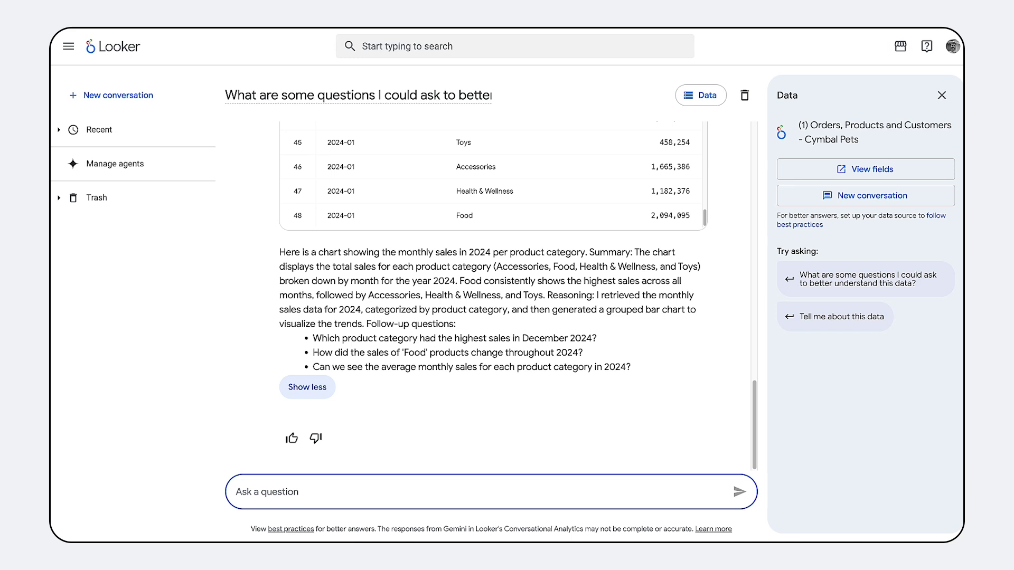
pyautogui.write('How did sales trend in 2025 so far?')
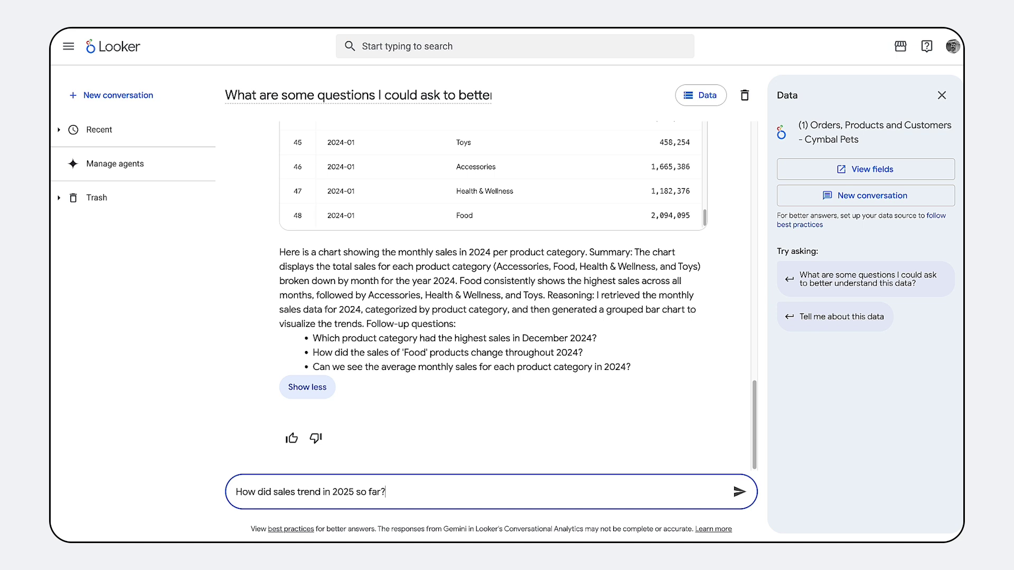
pyautogui.press('Return')
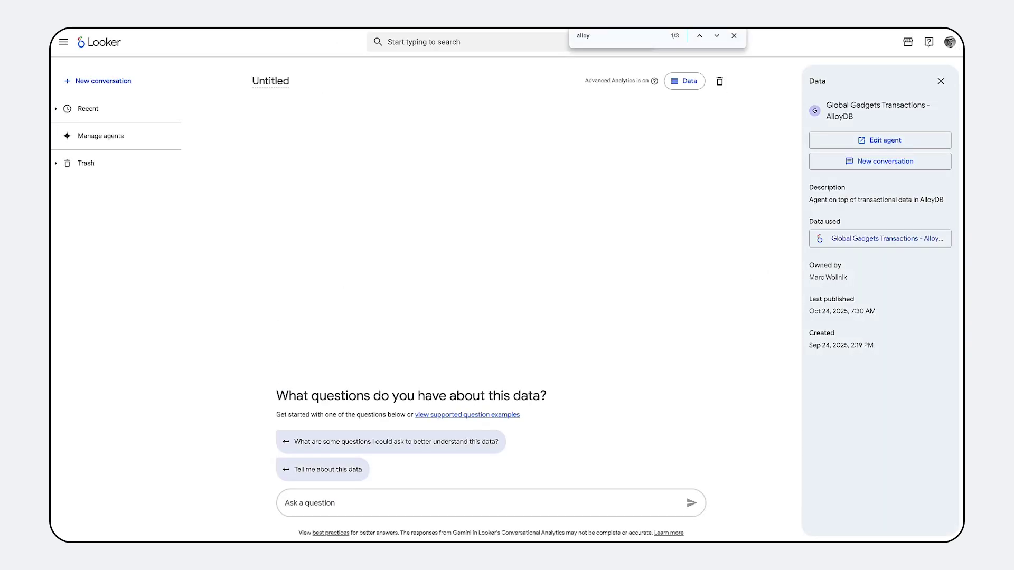
# Ask the Global Gadgets Transactions - AlloyDB agent the suggested question about understanding its data and "What was total monthly sales in 2024?"
pyautogui.click(391, 442)
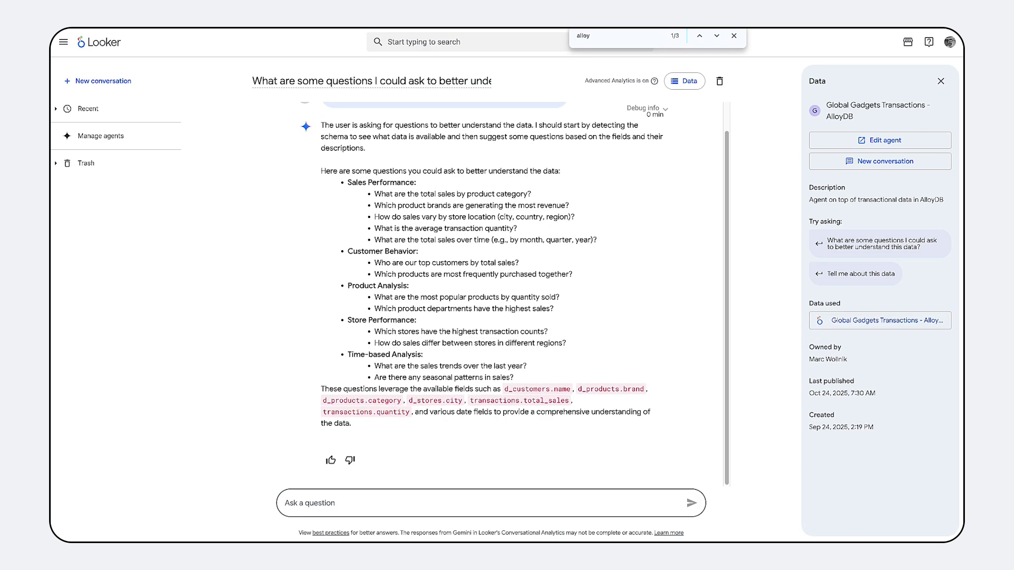
pyautogui.write('What was total monthly sales in 2024?')
pyautogui.press('Return')
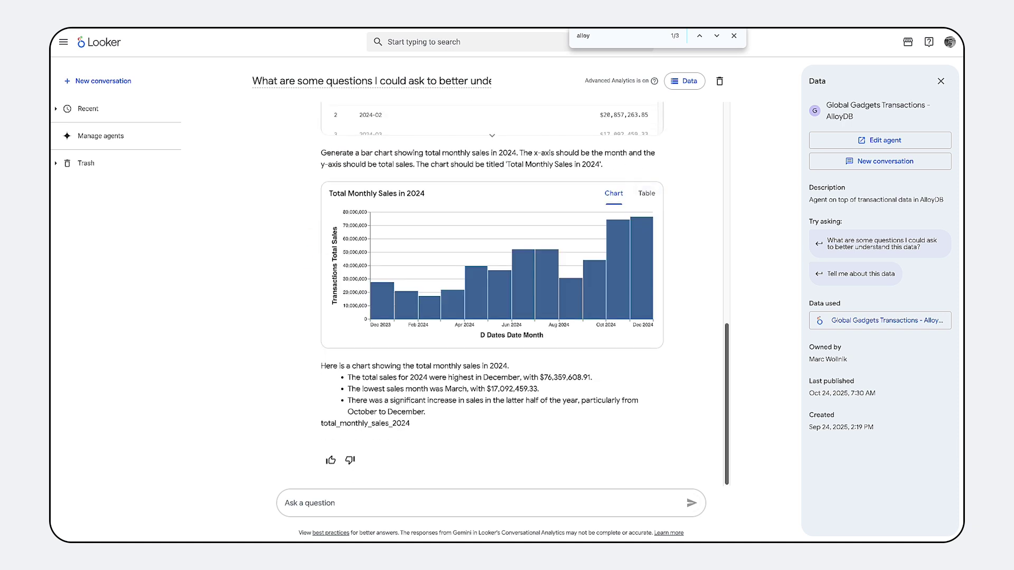
# Expand how the total monthly sales query was calculated and show its code
pyautogui.moveTo(727, 404); pyautogui.dragTo(727, 353)
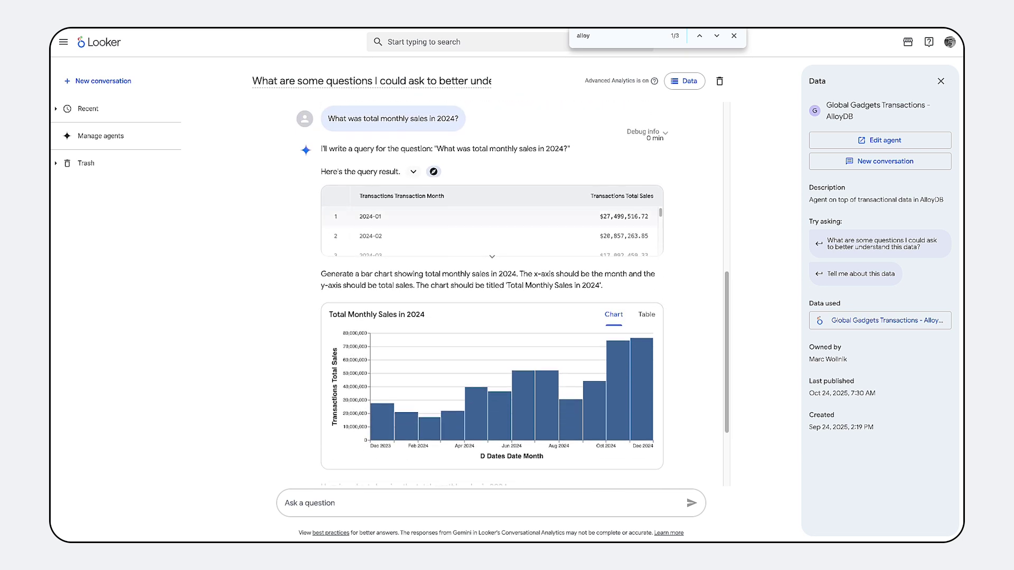
pyautogui.click(414, 172)
pyautogui.click(377, 194)
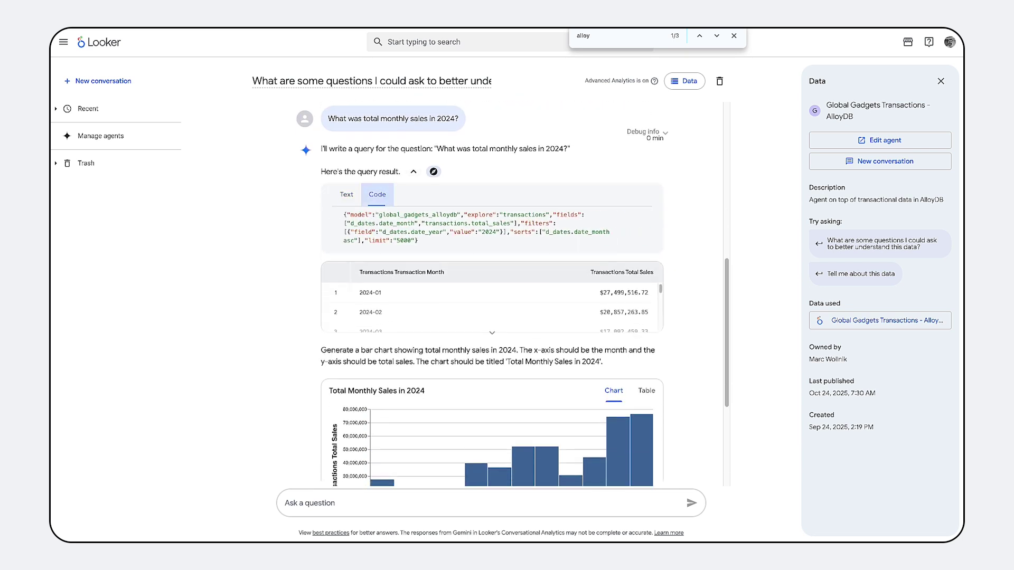
# Open the total monthly sales query in Explore and view its generated SQL
pyautogui.click(433, 171)
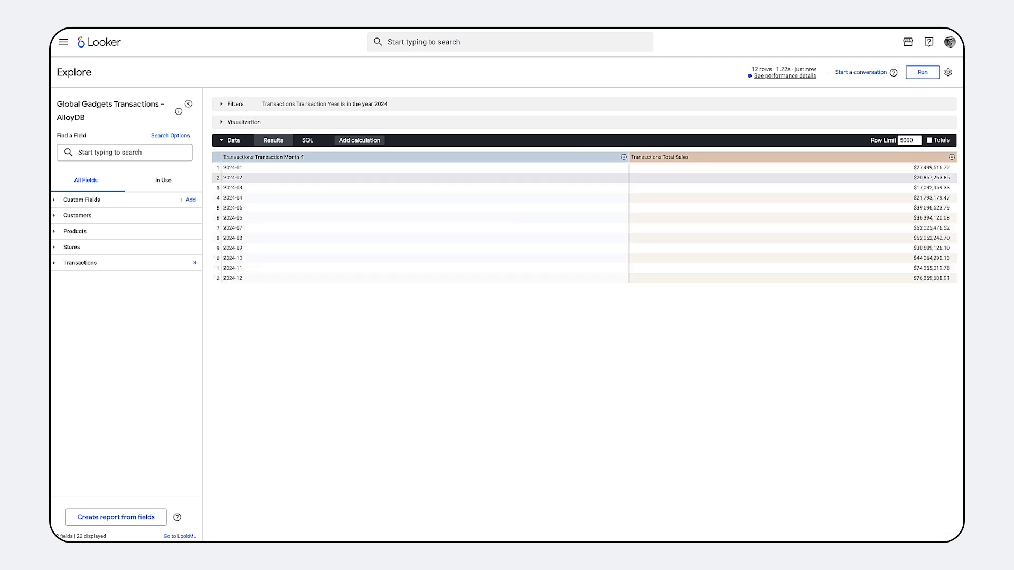
pyautogui.click(307, 140)
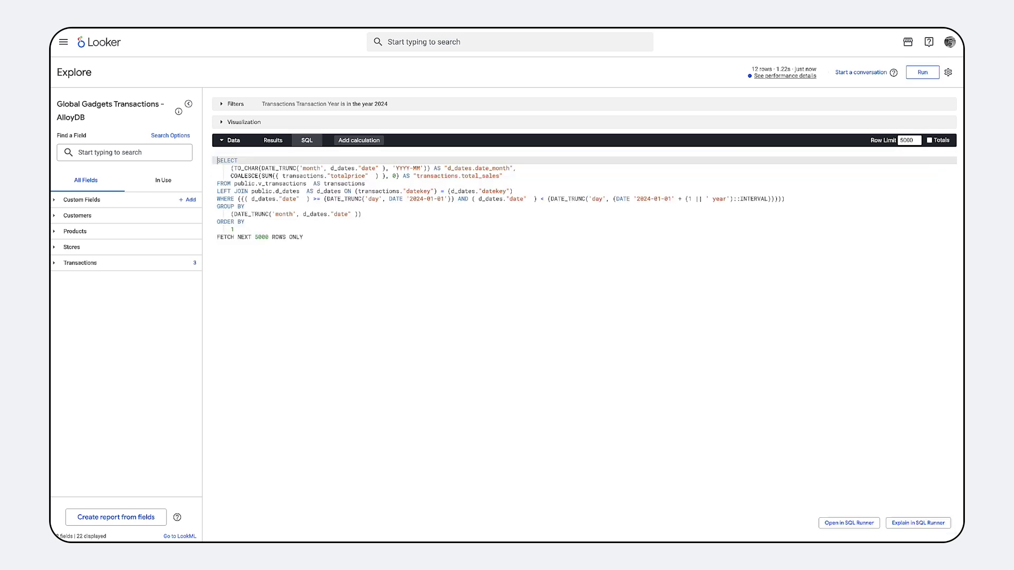
# Display the query results with their visualization, then pivot them by the stores' Region dimension and run the query
pyautogui.click(273, 140)
pyautogui.click(244, 122)
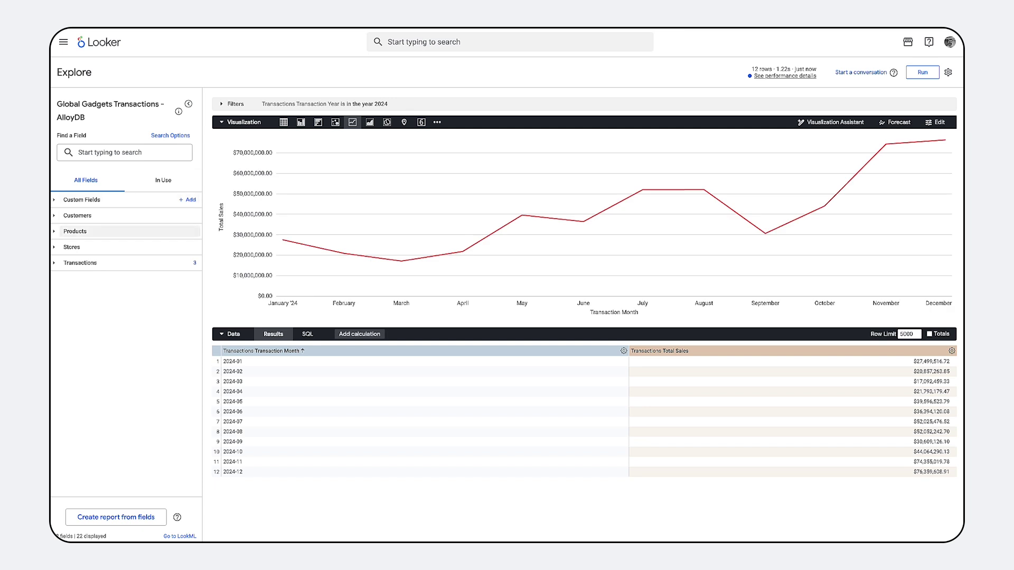
pyautogui.click(75, 231)
pyautogui.click(71, 309)
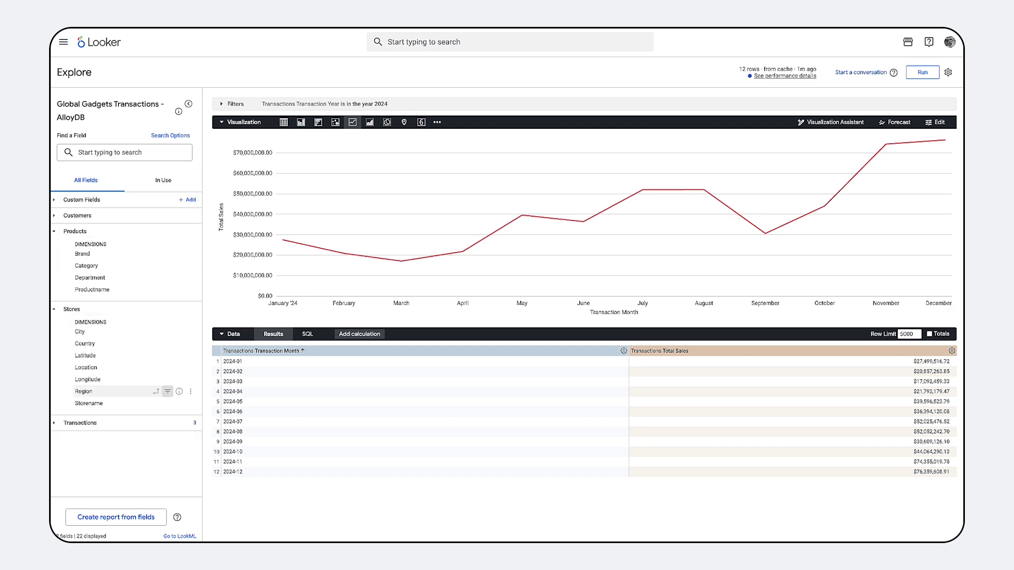
pyautogui.click(156, 392)
pyautogui.hotkey('ctrl', 'Return')
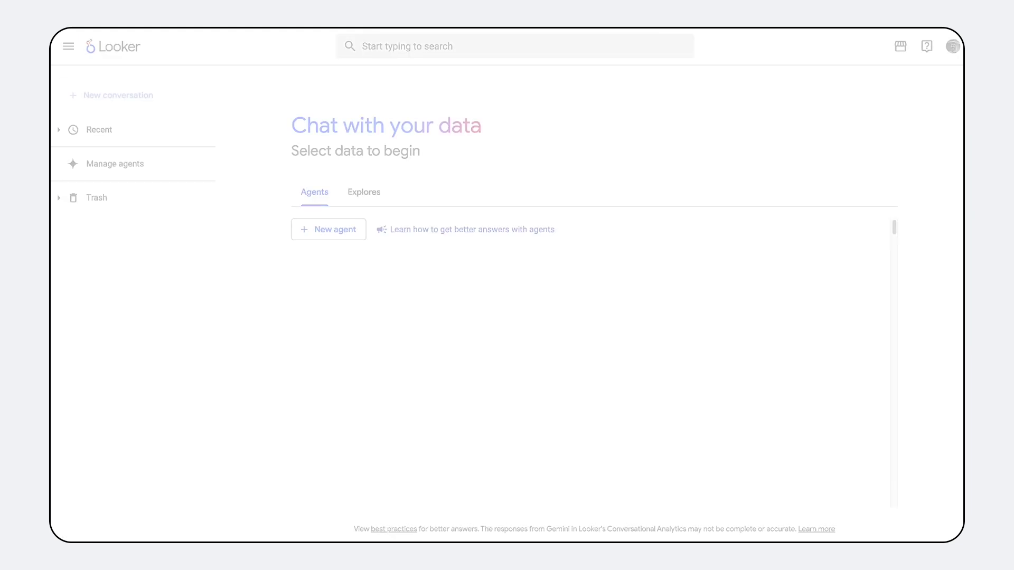
# Start a new data agent and name it "Business Insights Agent"
pyautogui.click(329, 229)
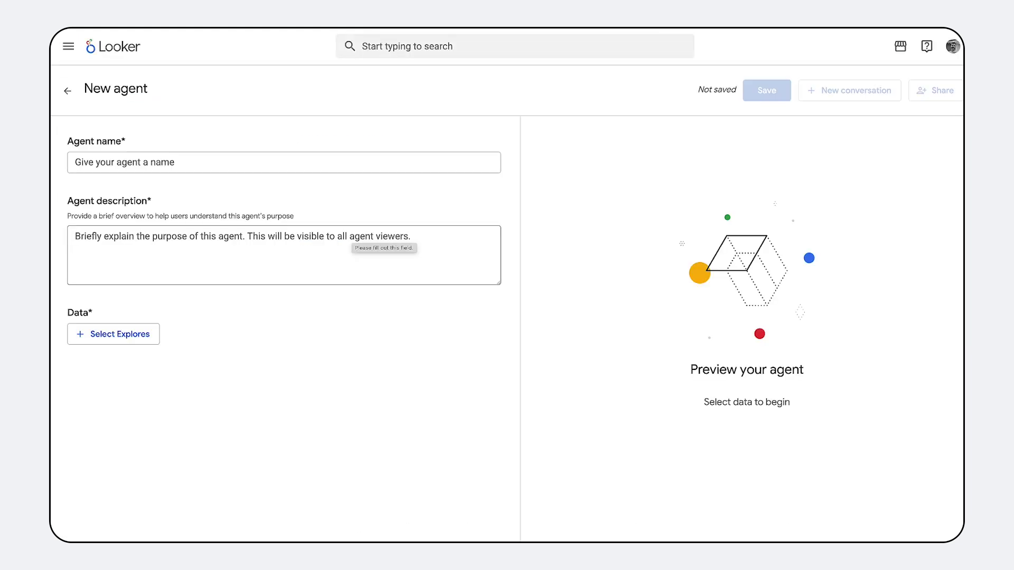
pyautogui.click(284, 162)
pyautogui.write('Business Insi')
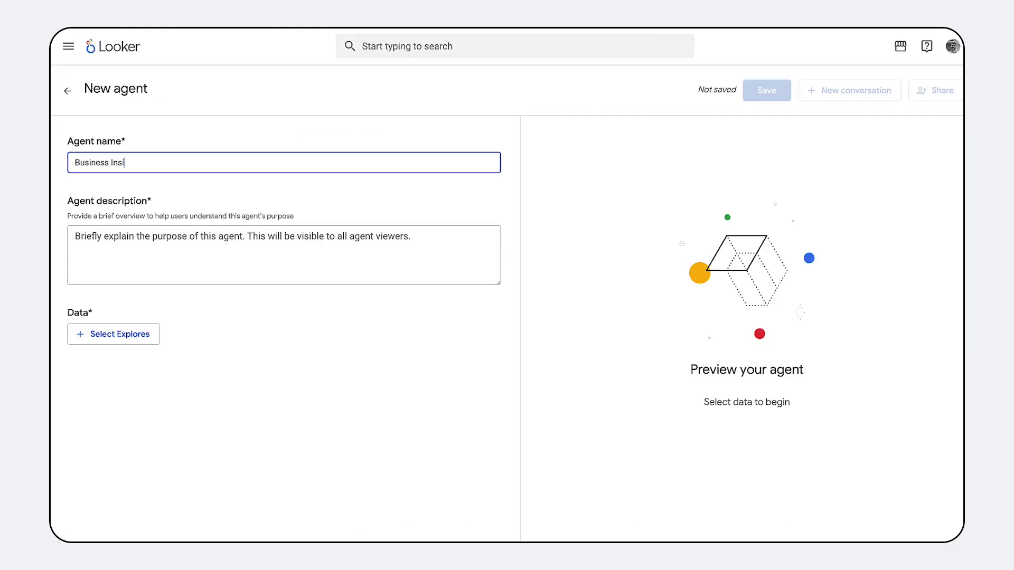
pyautogui.write('ghts Agent')
# Enter the agent description "This agent helps generating business insights from order, product, and inventory data. It also has access to procurement related data."
pyautogui.click(75, 236)
pyautogui.write('This agent helps generat')
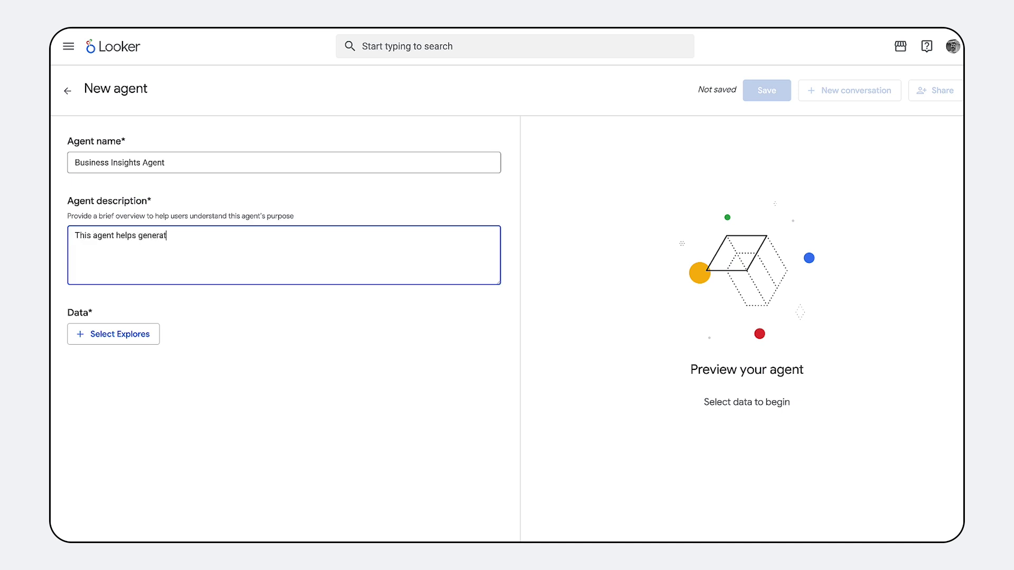
pyautogui.write('ing business insights from order, product, and inventory data. It als')
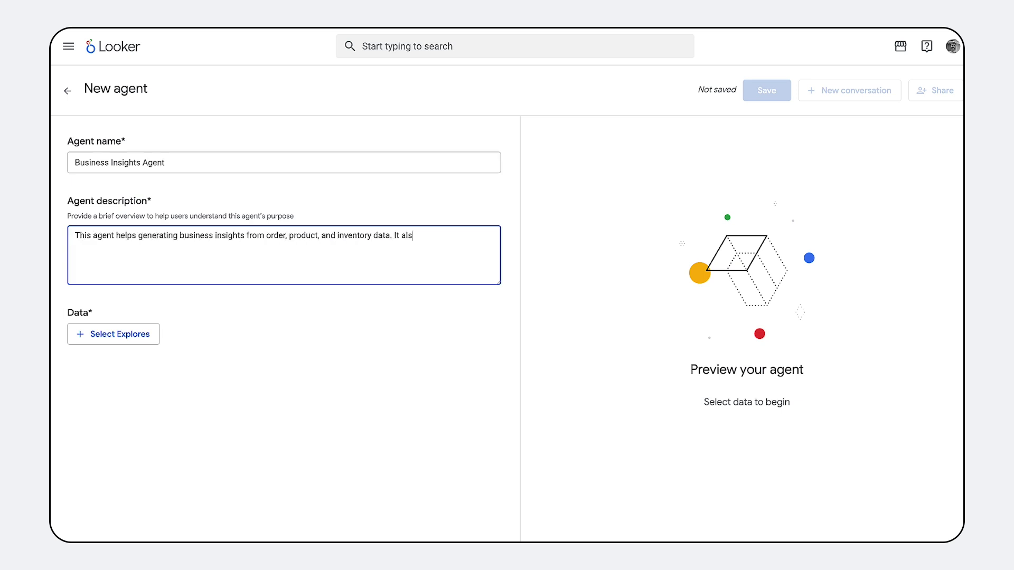
pyautogui.write('o has access to procurement related data.')
# Add the Cymbal Pets Explores "(2) Suppliers and Purchase Orders" and "(1) Orders, Products and Customers" as the agent's data
pyautogui.click(113, 334)
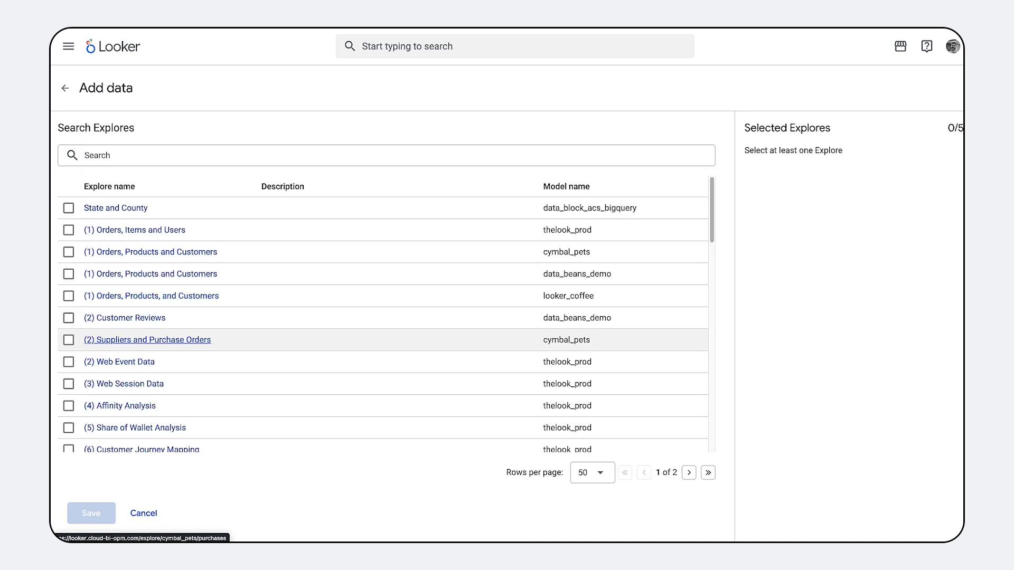
pyautogui.click(66, 337)
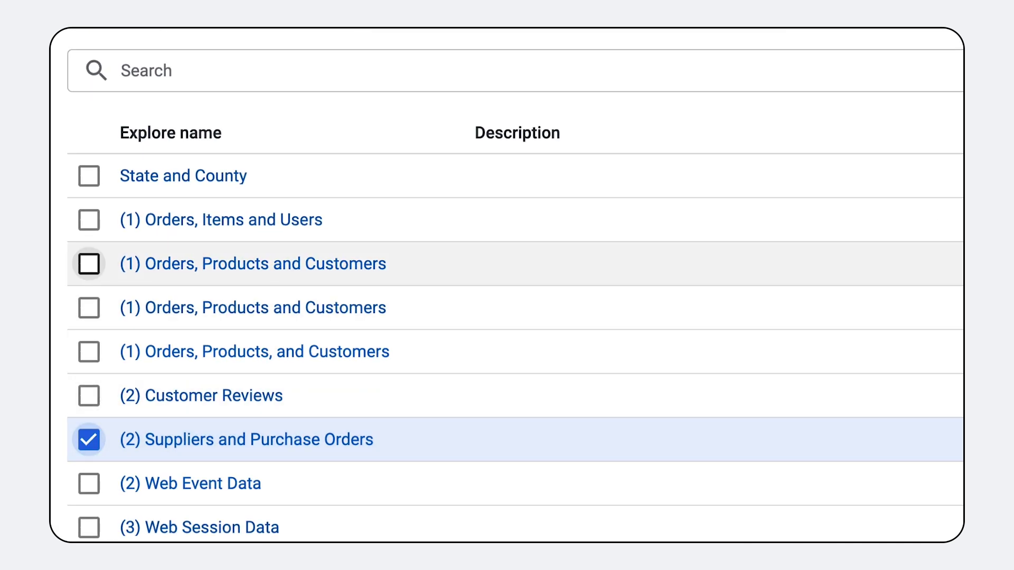
pyautogui.click(89, 263)
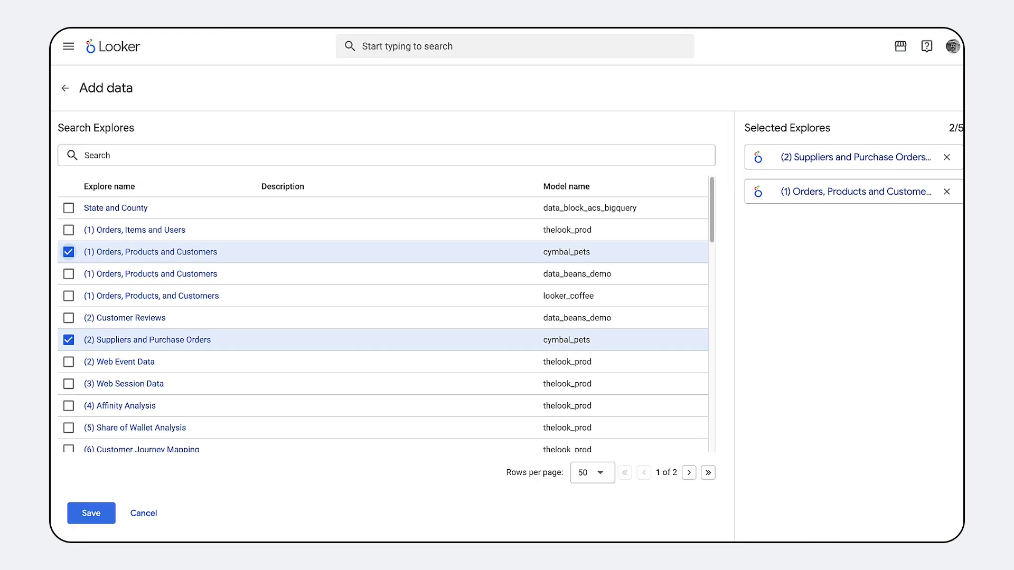
pyautogui.click(90, 513)
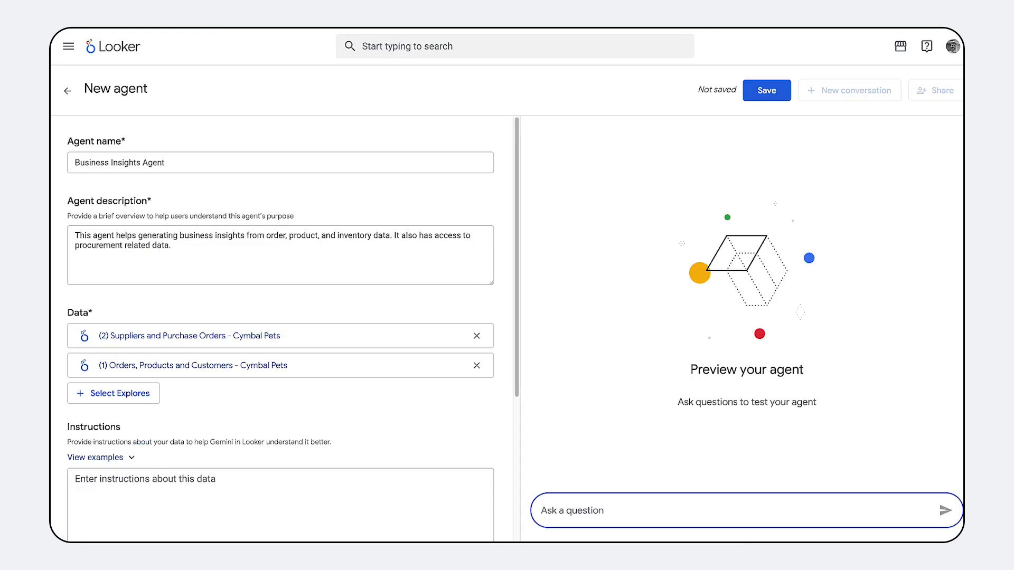
# Show the example instructions and enter the agent instruction "Always use order date for date related queries."
pyautogui.scroll(-4, 279, 328)
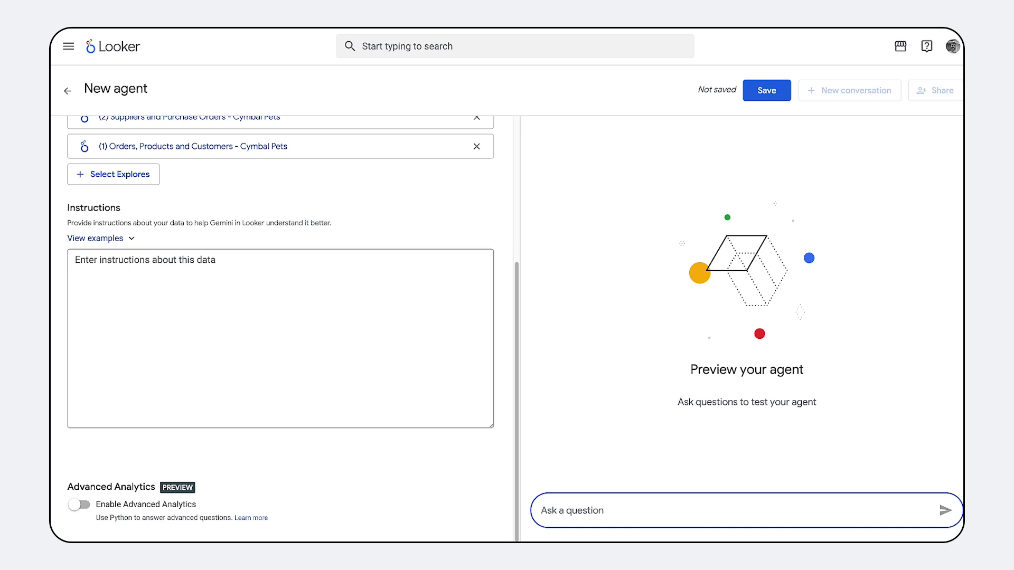
pyautogui.click(279, 338)
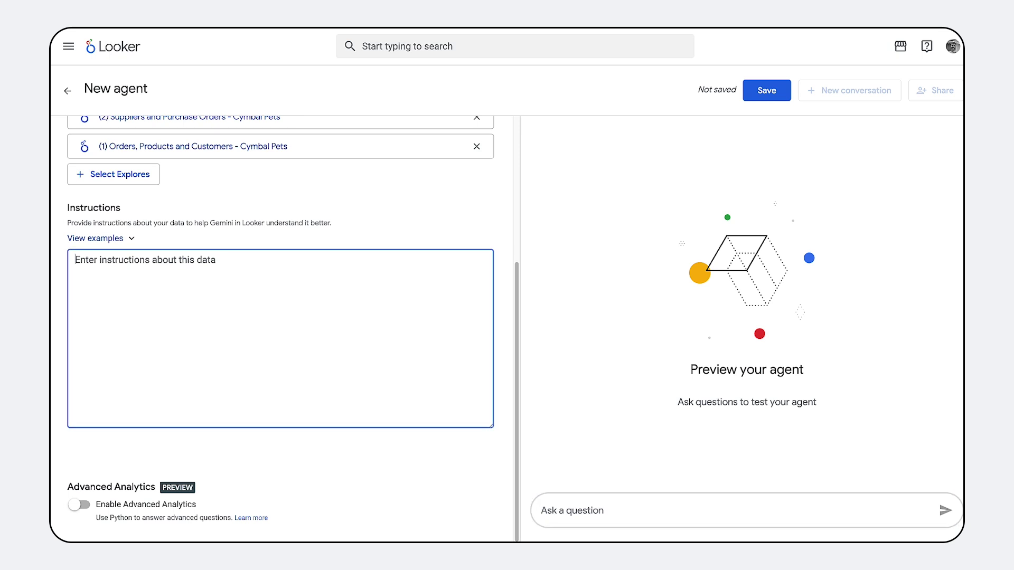
pyautogui.click(101, 238)
pyautogui.scroll(-2, 280, 328)
pyautogui.click(280, 338)
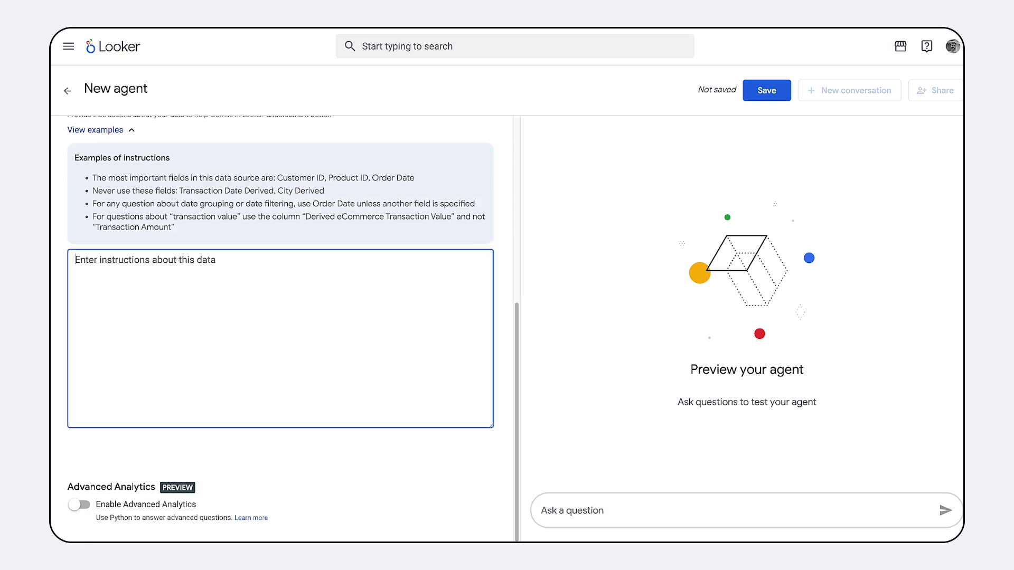
pyautogui.write('Always use order date for date related queries.')
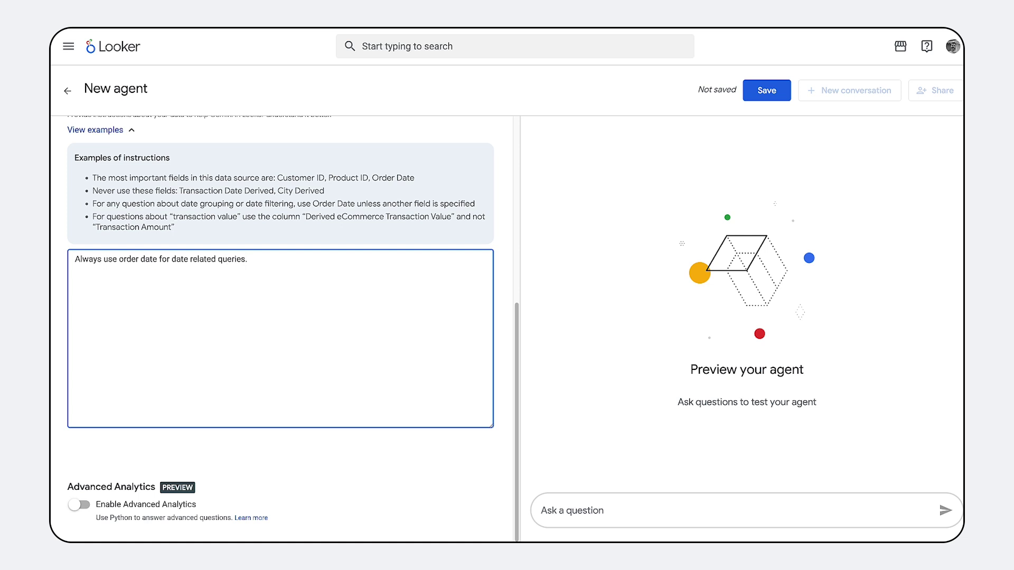
# Add the instructions "Online sales are all transactions that have no store id." and "Every order that does not have a customer id is issued by a guest."
pyautogui.write(' Online sales are all transactions that have no store id.  ')
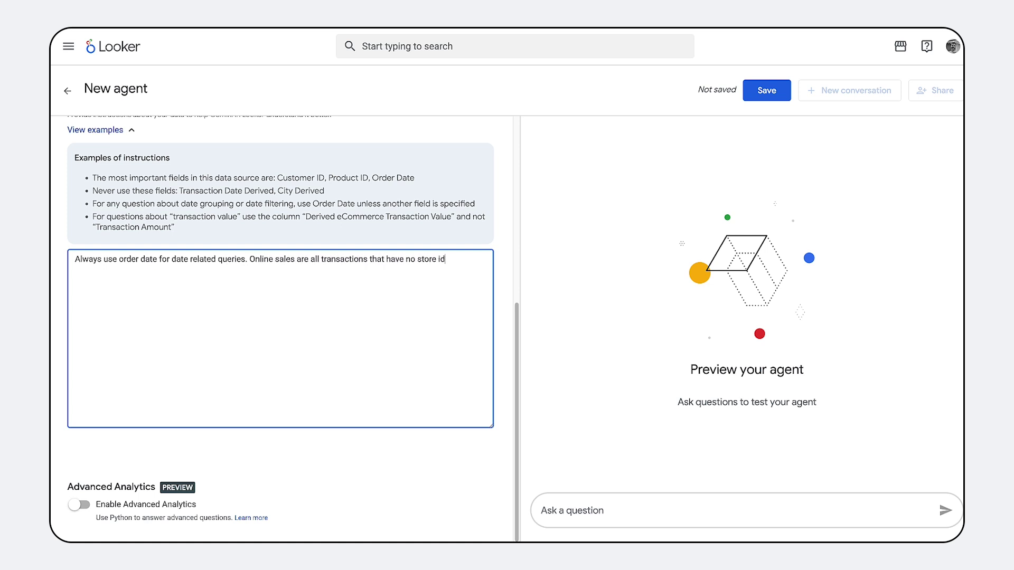
pyautogui.write('Every order that does not have a customer id is issued by a guest.')
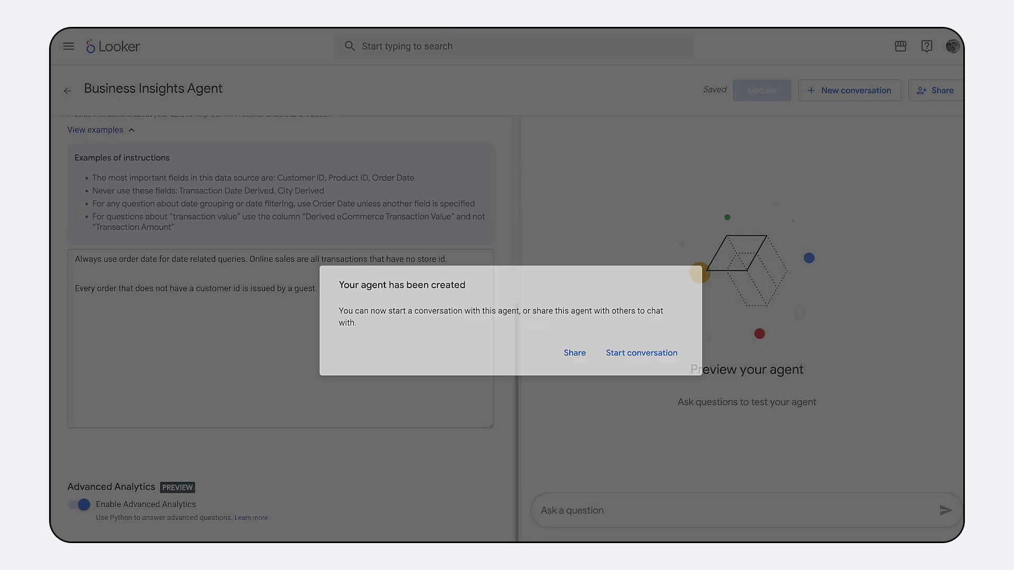
# Start a conversation with the created agent and ask the suggested question "Tell me about this data"
pyautogui.click(641, 317)
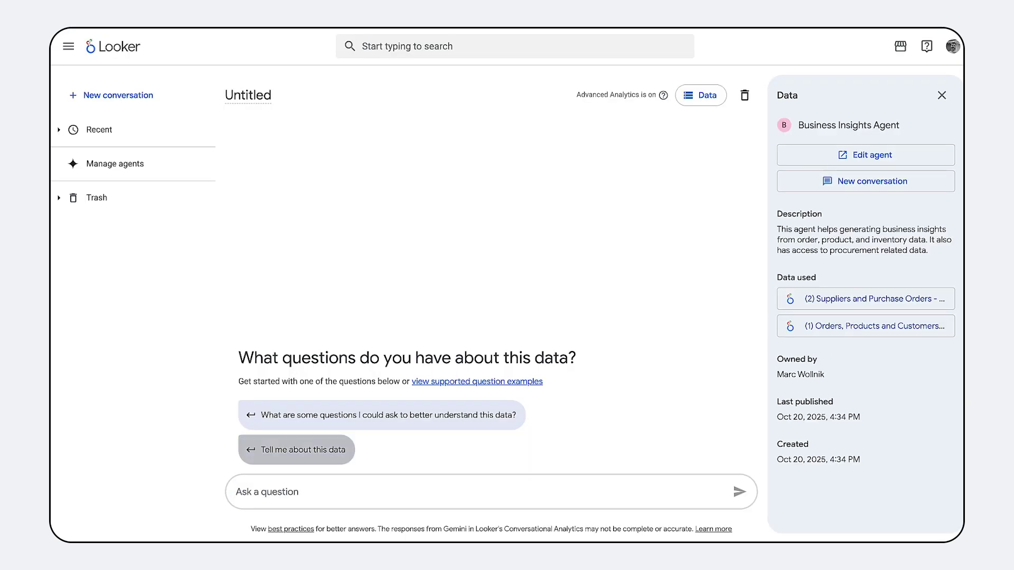
pyautogui.click(297, 450)
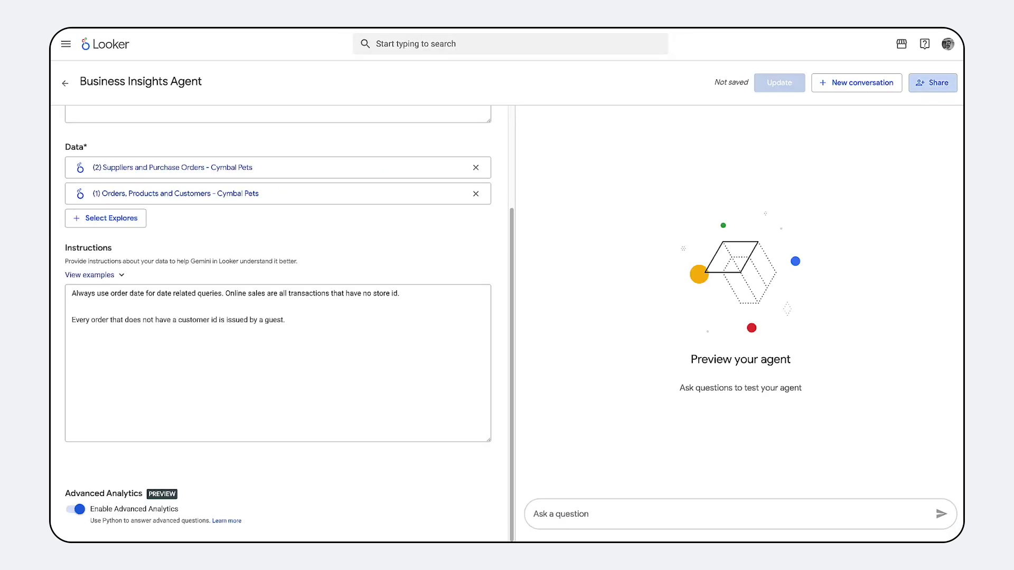
# Open the access settings for sharing the Business Insights Agent and choose the All Users group with View access
pyautogui.click(933, 82)
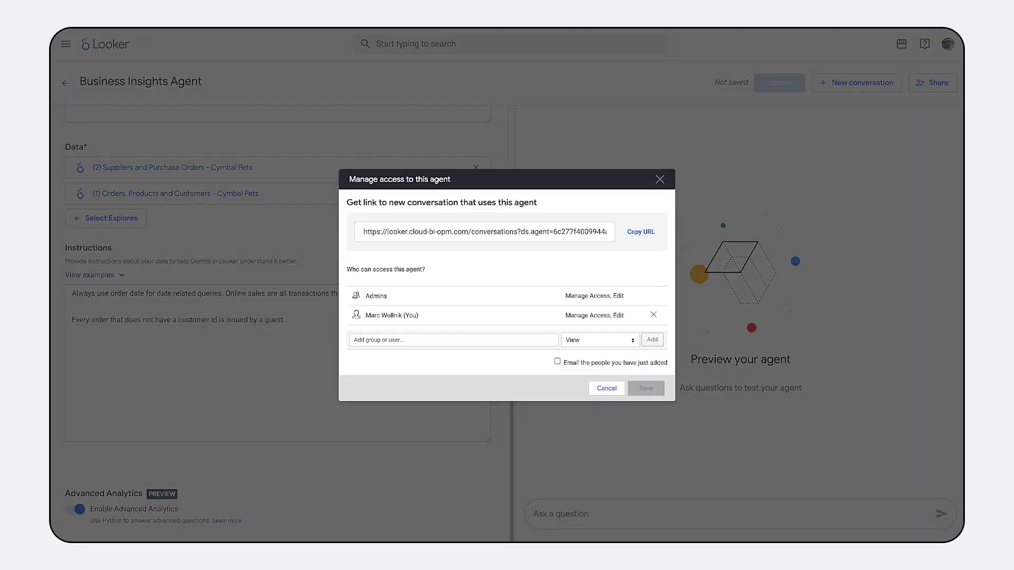
pyautogui.click(453, 339)
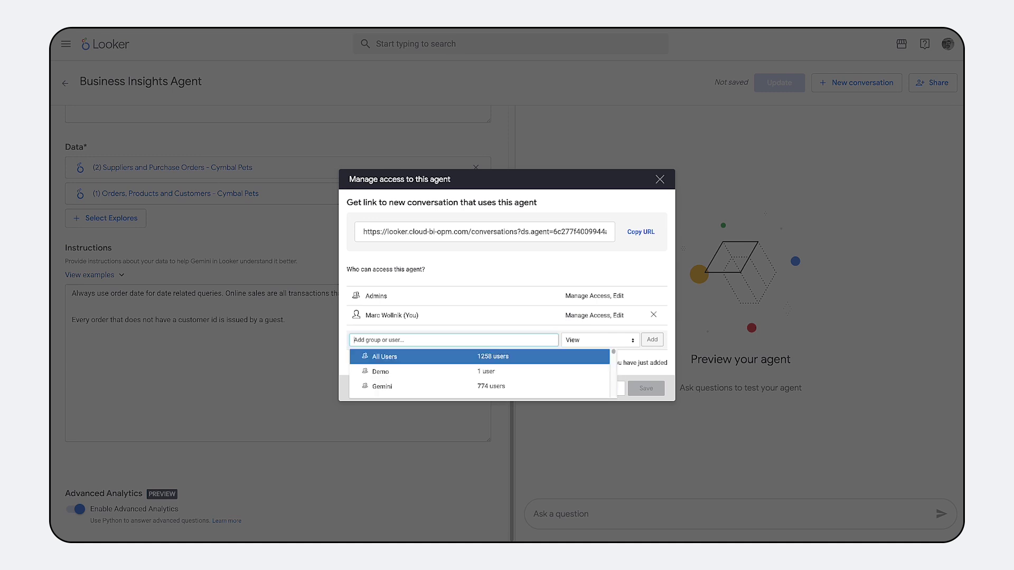
pyautogui.press('Return')
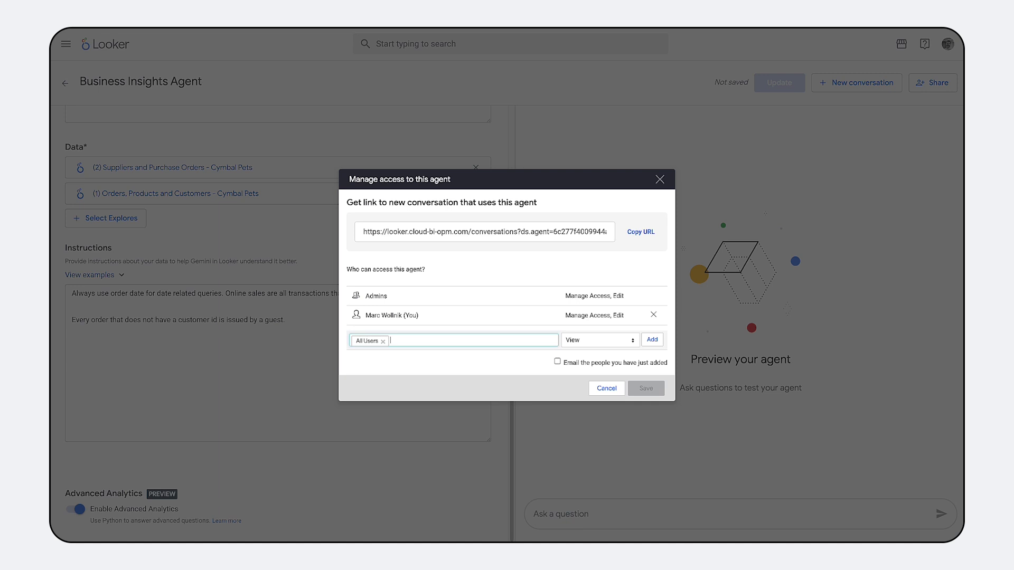
pyautogui.click(600, 340)
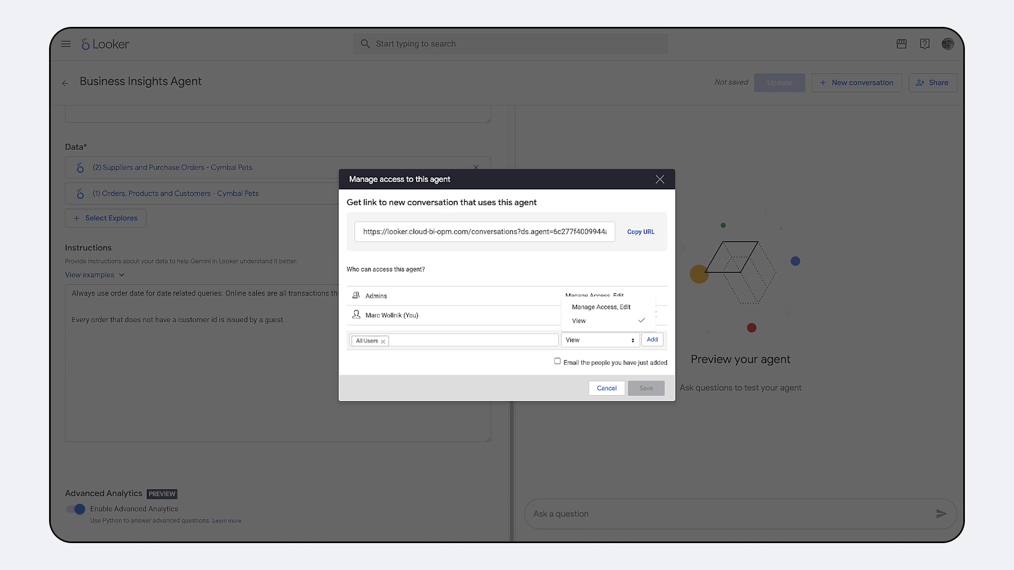
pyautogui.press('Up')
pyautogui.press('Return')
pyautogui.click(600, 340)
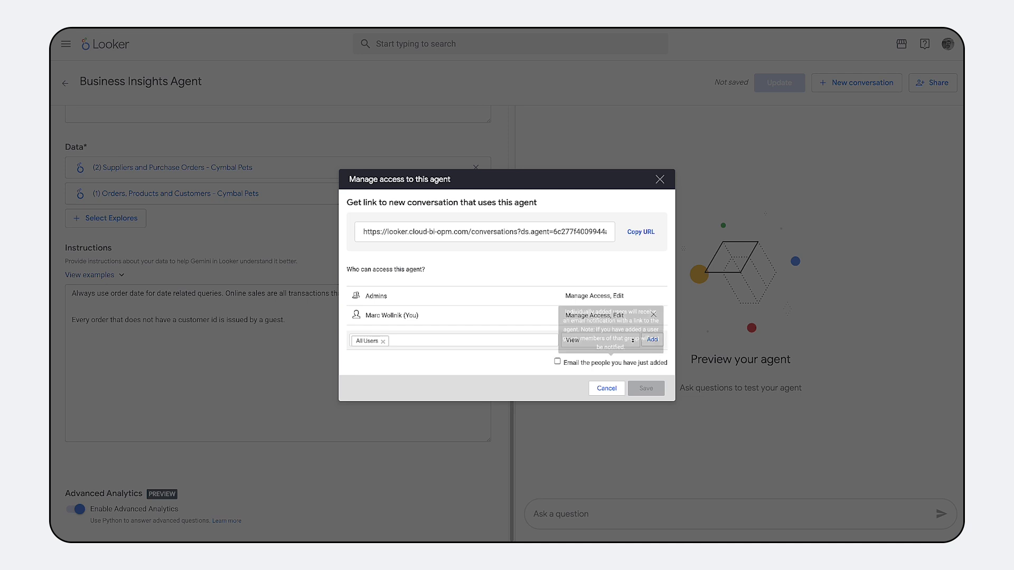
pyautogui.click(600, 340)
# Copy the link to a new conversation that uses this agent
pyautogui.click(640, 232)
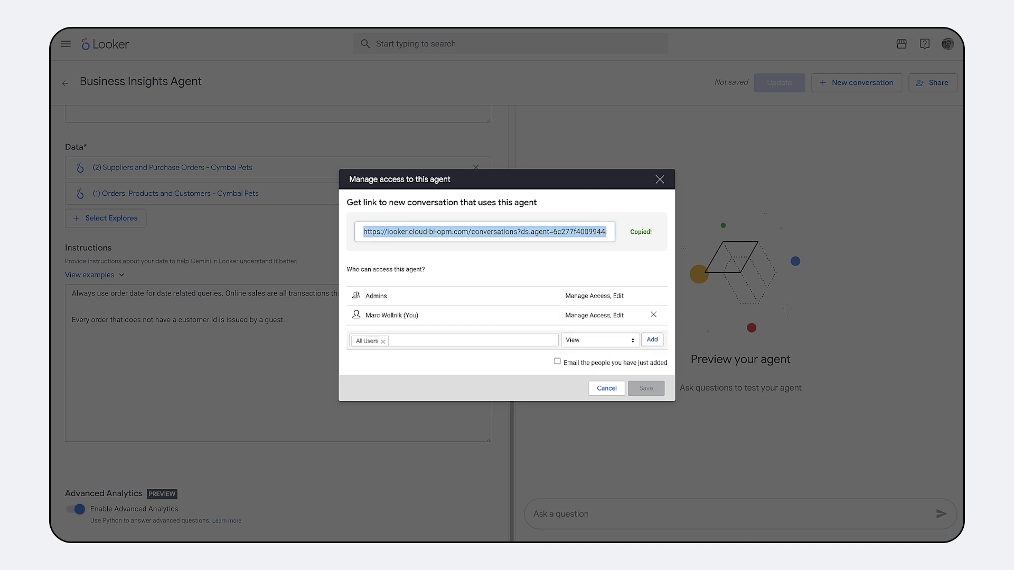
pyautogui.press('Tab')
pyautogui.press('Return')
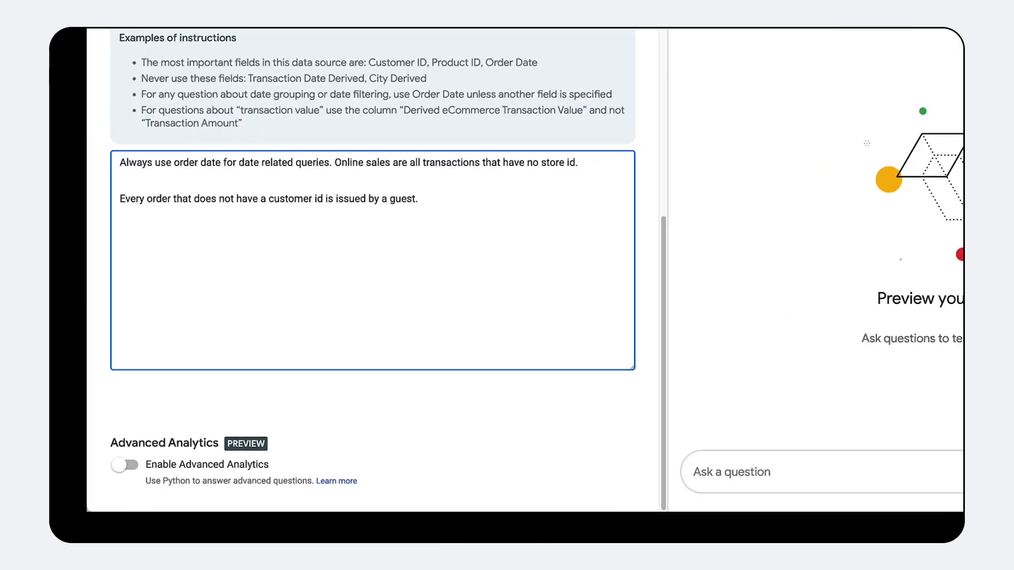
# Ask the agent "How did sales trend in 2025 so far? Please visualize and add a two months rolling average to the visualization."
pyautogui.click(268, 332)
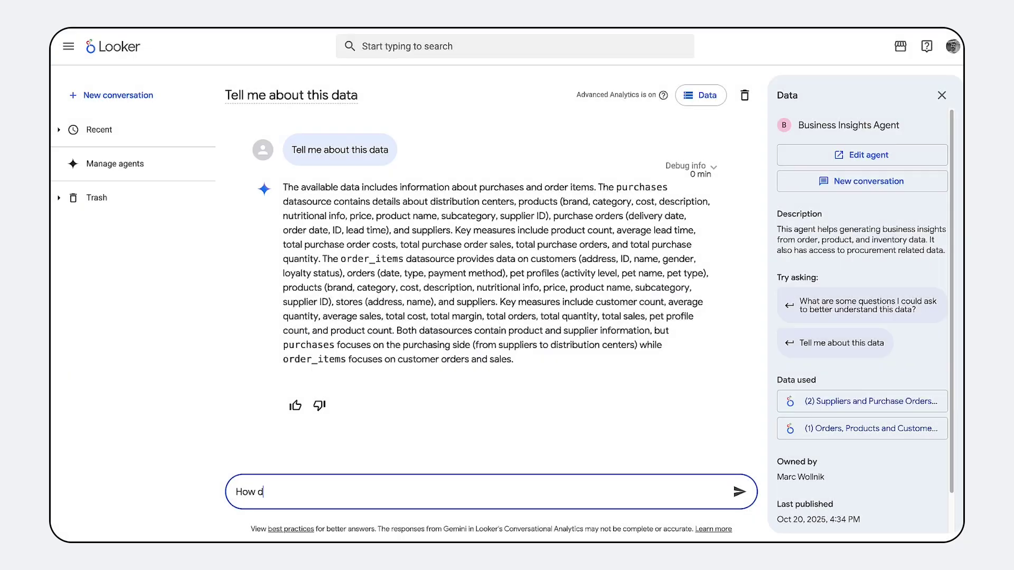
pyautogui.write('id sales trend in 2025 so far? Please visuali')
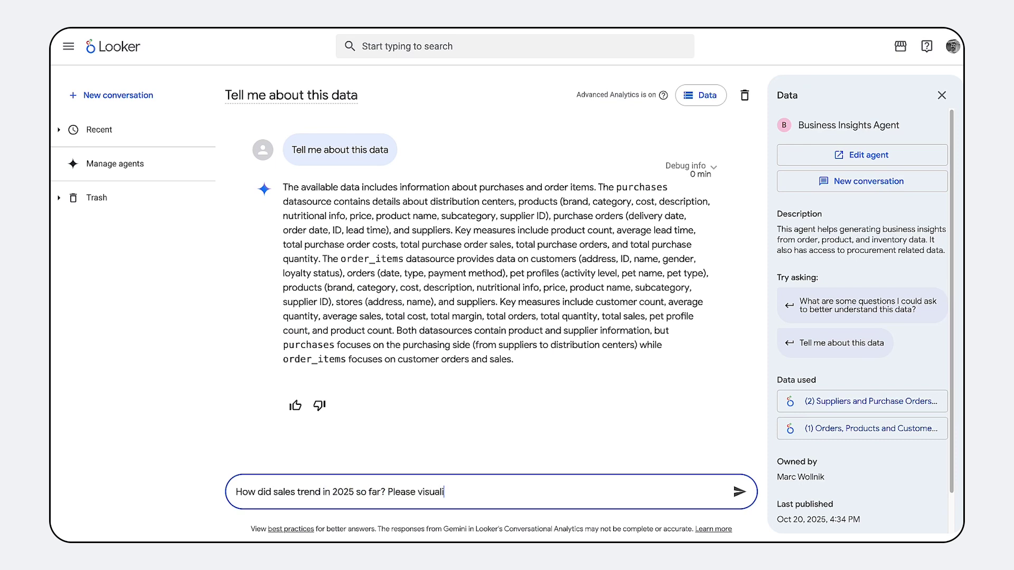
pyautogui.write('ze and add a two months rollin')
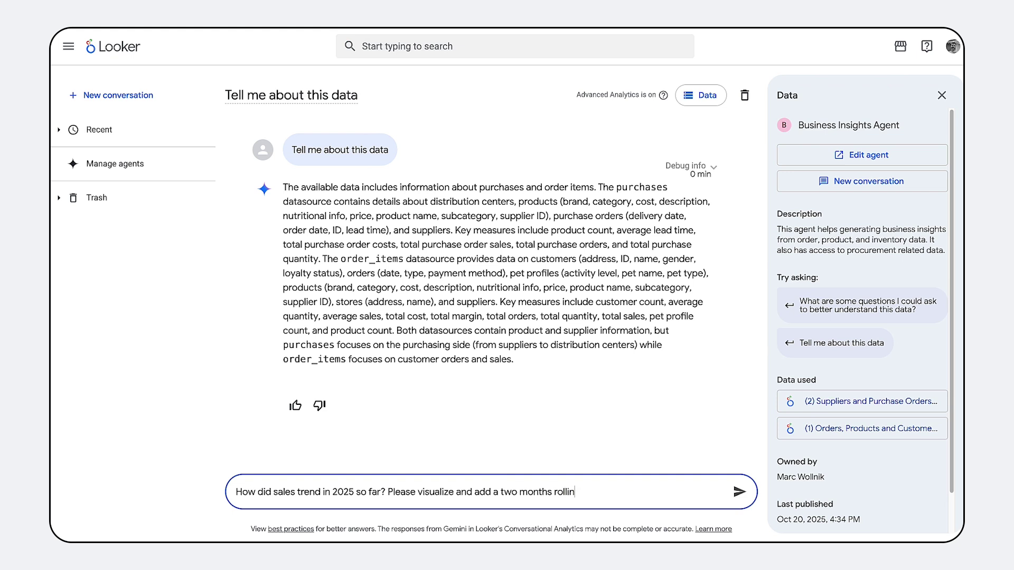
pyautogui.write('g average to the visualization.')
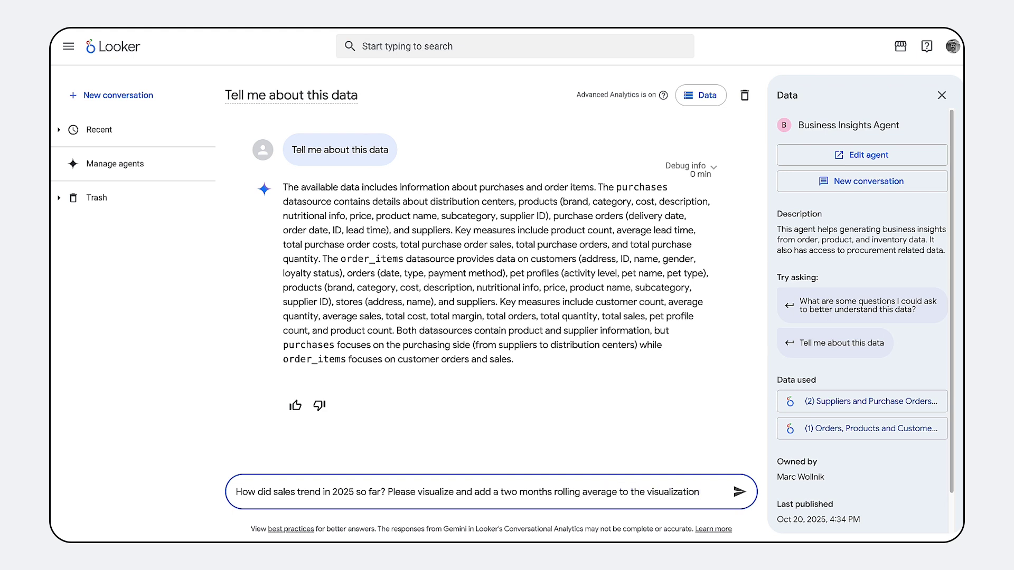
pyautogui.press('Return')
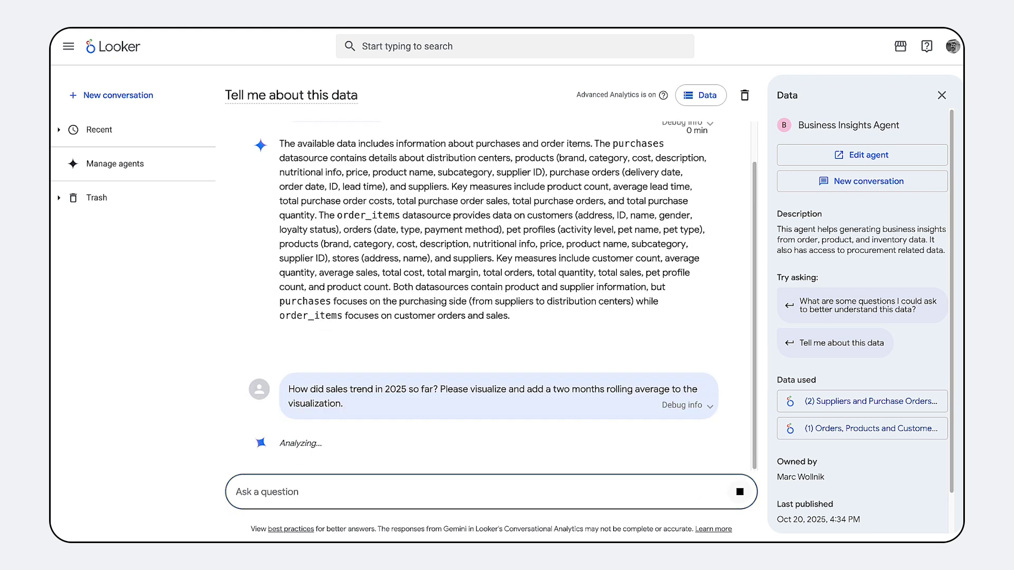